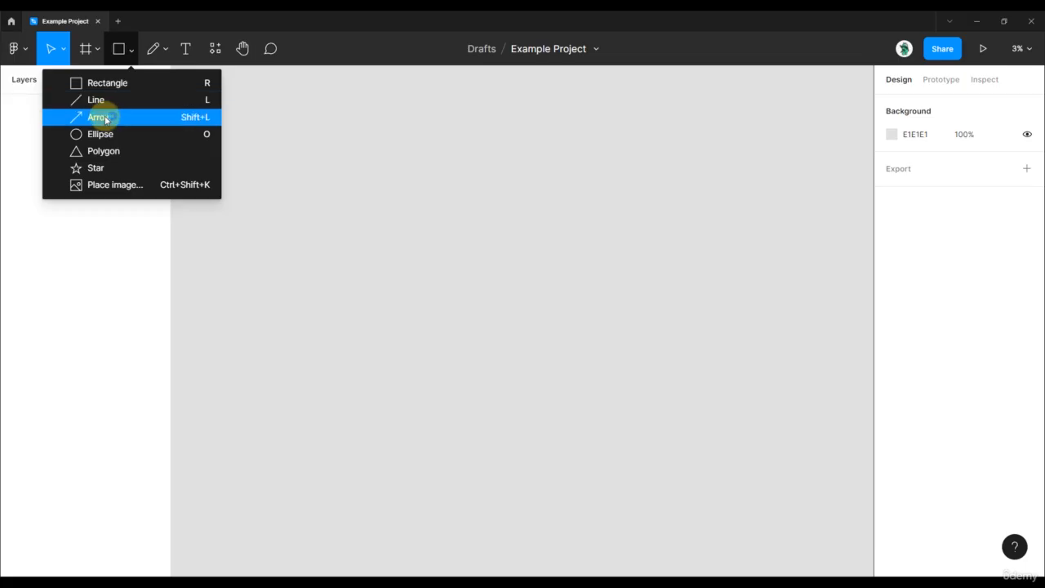
# Draw an open three-point S-shaped wave with the Pen tool, about 11750 wide and 2544 high, dipping first and arching second.
pyautogui.click(166, 51)
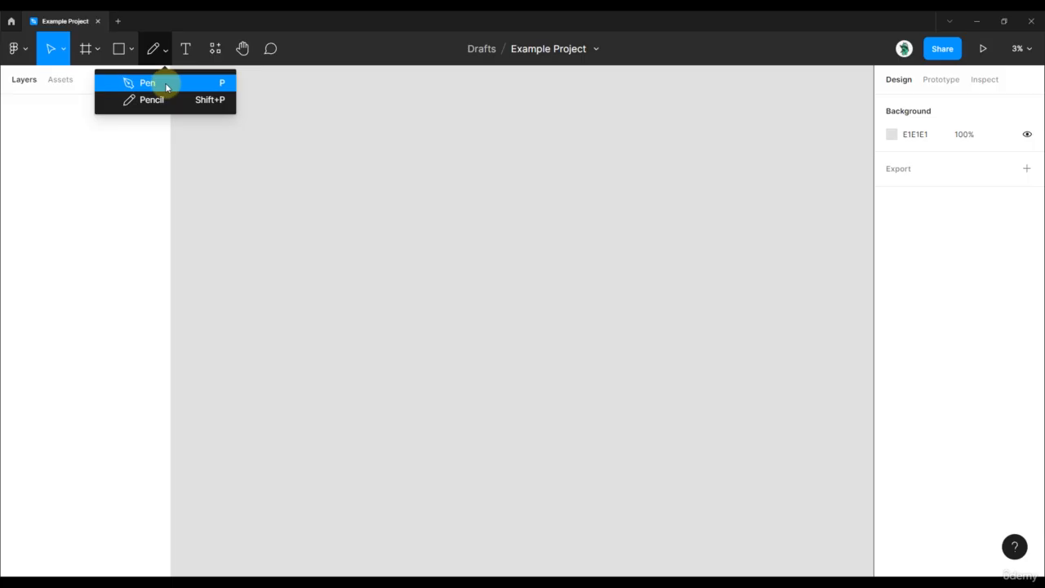
pyautogui.click(146, 83)
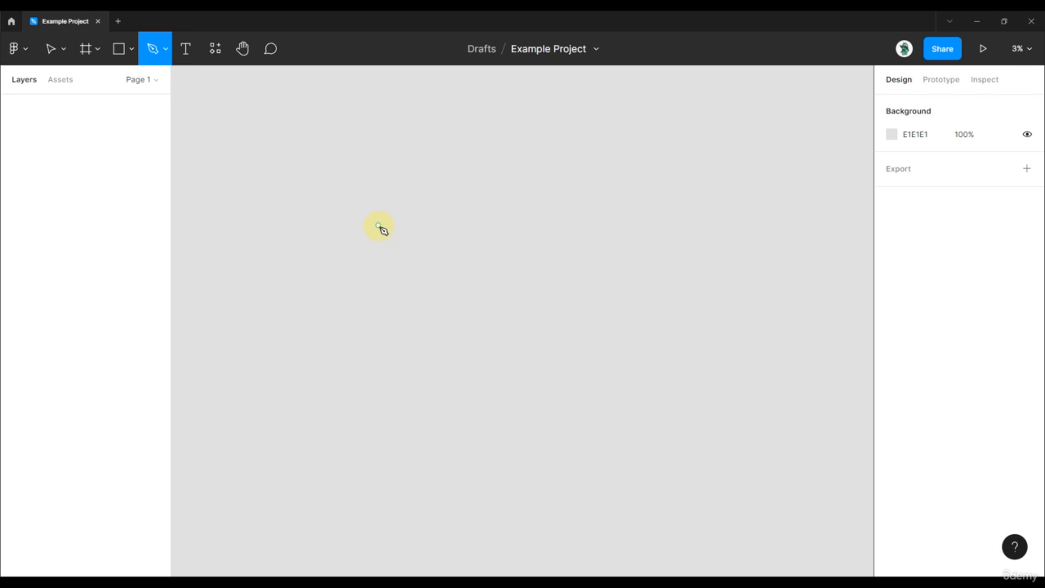
pyautogui.click(328, 265)
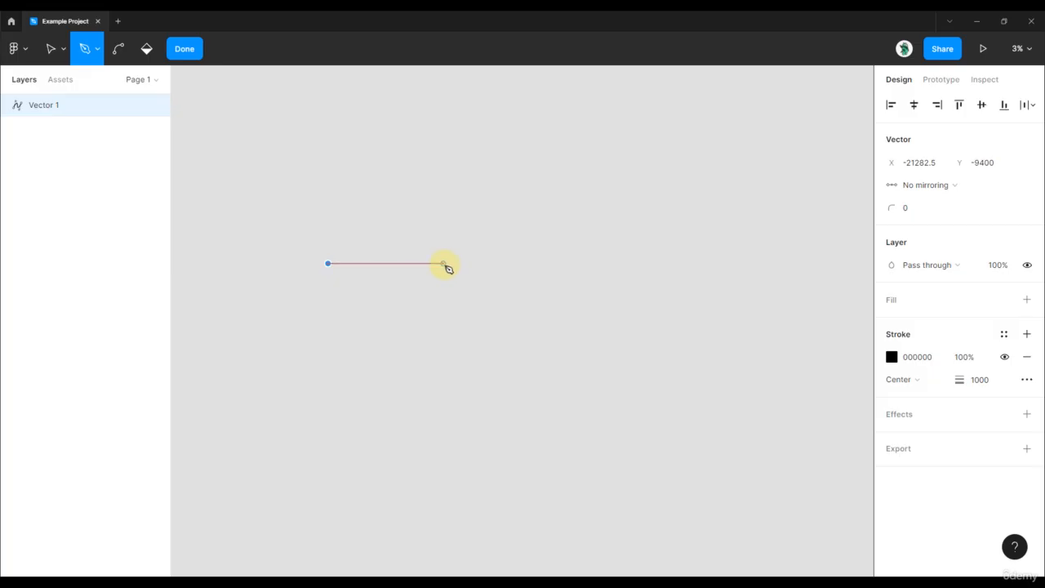
pyautogui.click(443, 264)
pyautogui.moveTo(444, 264); pyautogui.dragTo(518, 210)
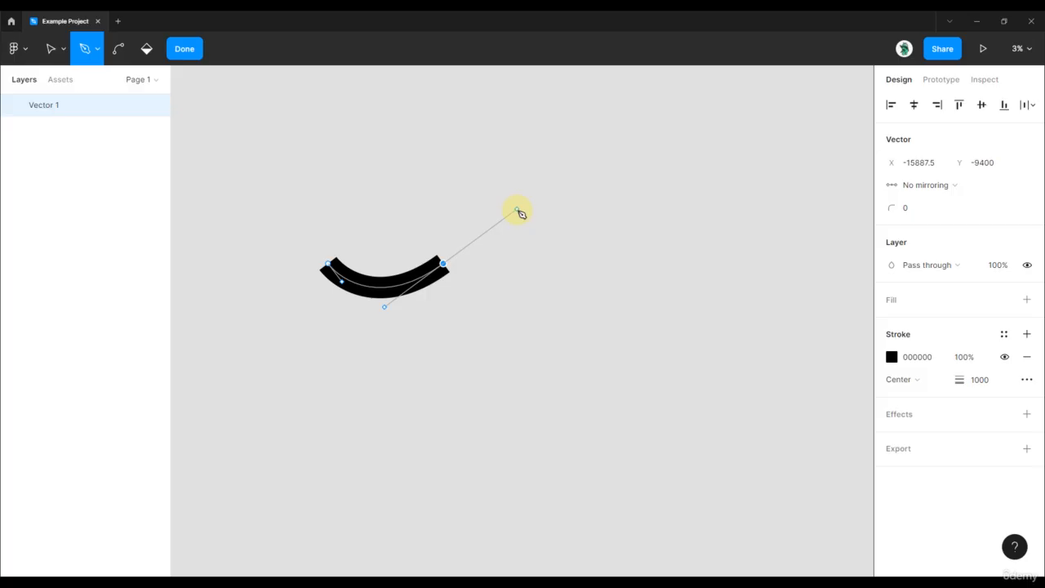
pyautogui.moveTo(521, 213)
pyautogui.mouseDown()
pyautogui.moveTo(490, 236)
pyautogui.moveTo(522, 206)
pyautogui.mouseUp()
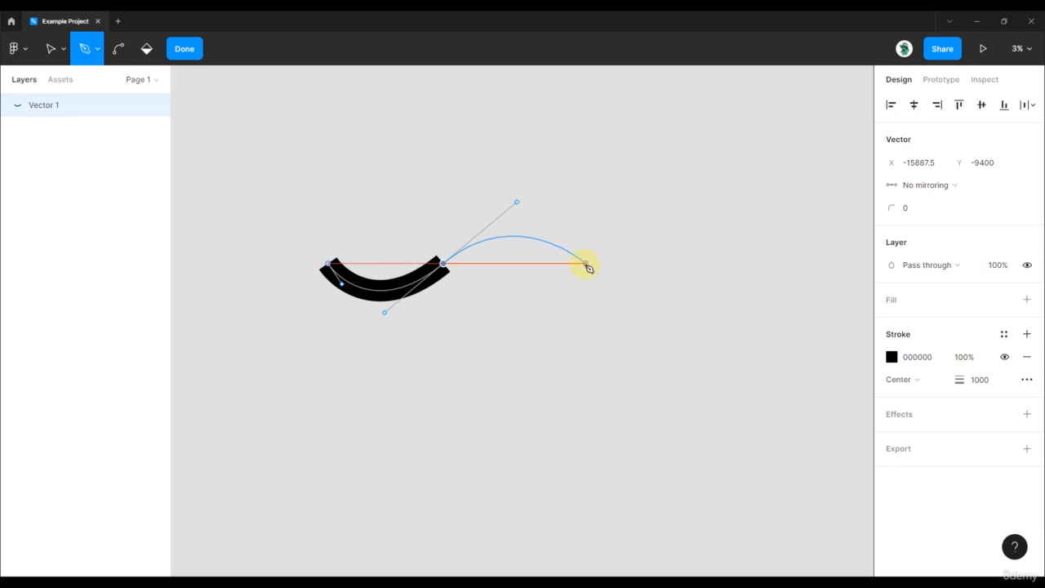
pyautogui.click(579, 263)
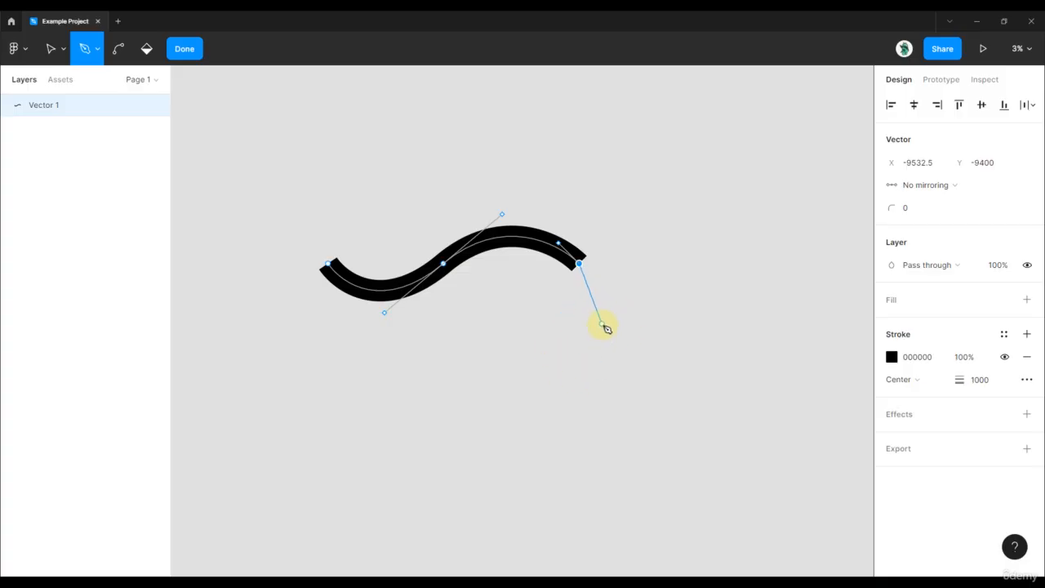
pyautogui.press('Escape')
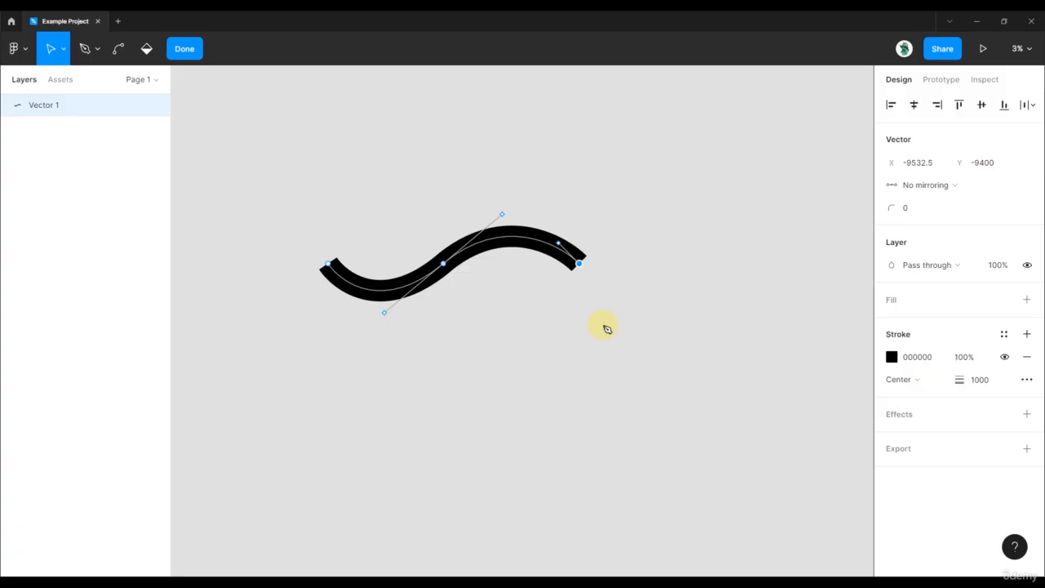
pyautogui.hotkey('ctrl', 'a')
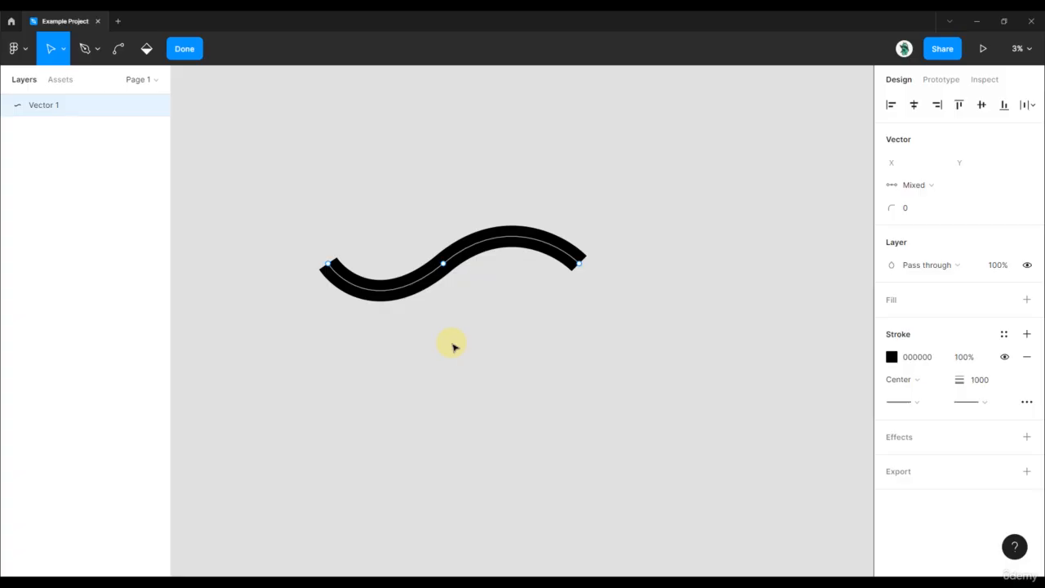
pyautogui.press('Escape')
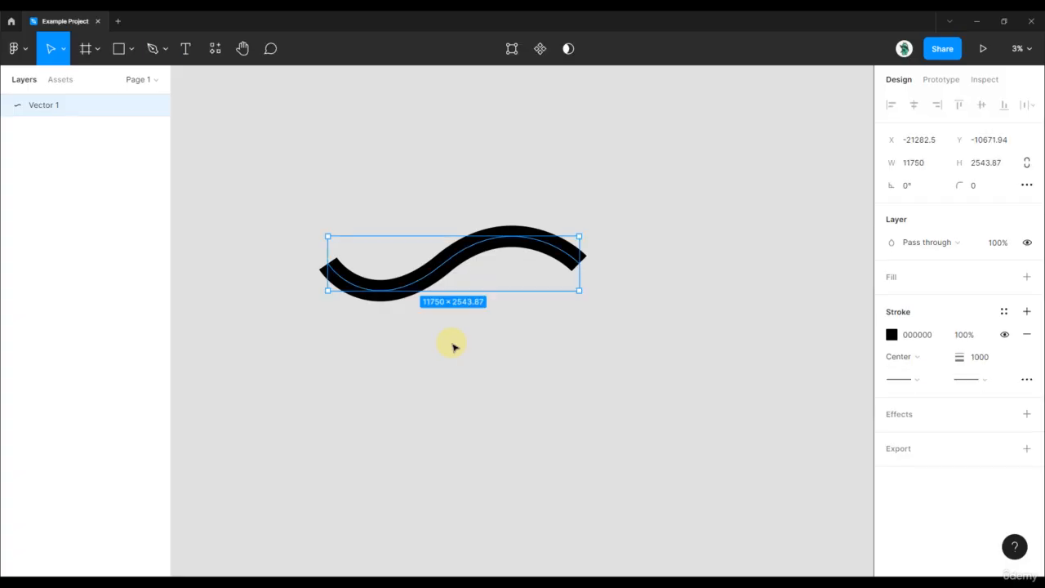
pyautogui.click(463, 358)
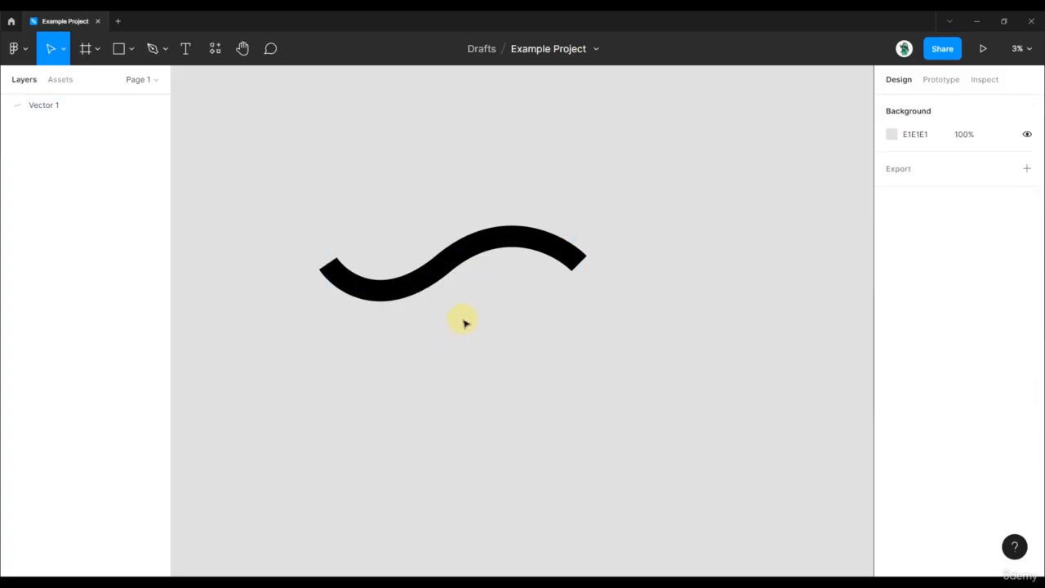
# Edit the wave's points and aim the left endpoint's curve handle straight down to about Y -7401.
pyautogui.scroll(5, 401, 252)
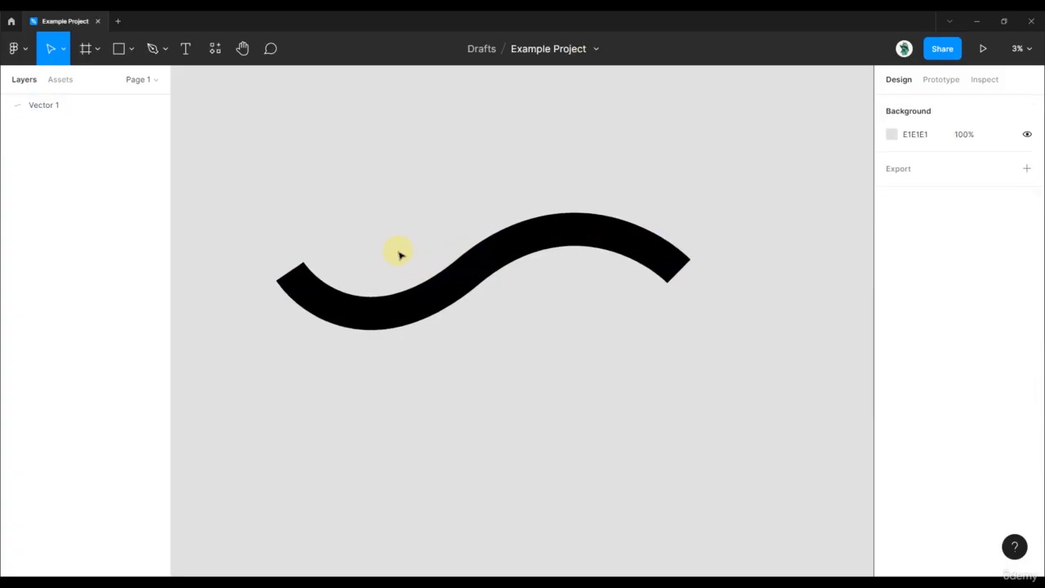
pyautogui.click(483, 294)
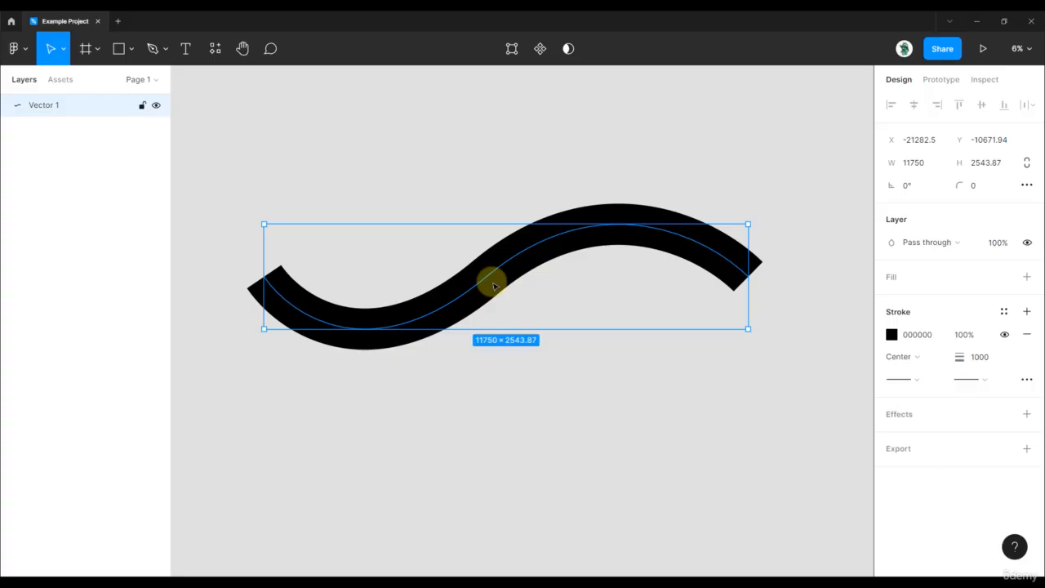
pyautogui.moveTo(429, 176); pyautogui.dragTo(593, 370)
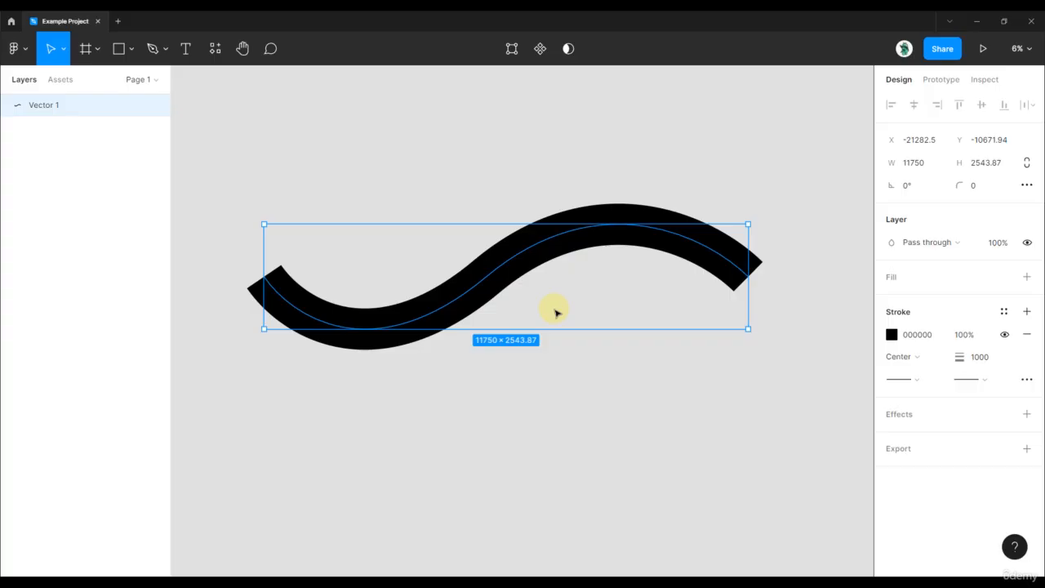
pyautogui.doubleClick(555, 312)
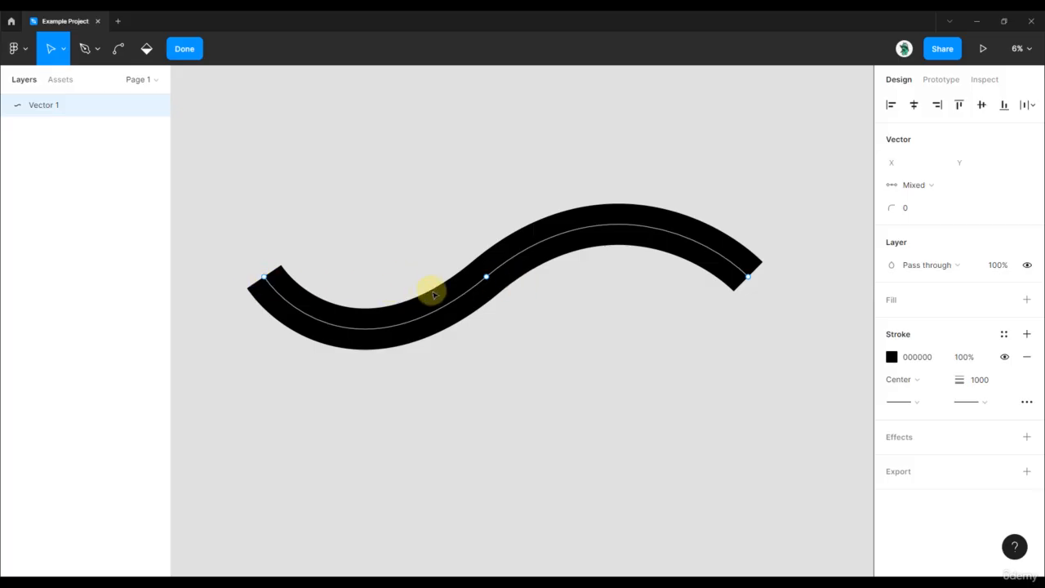
pyautogui.click(264, 277)
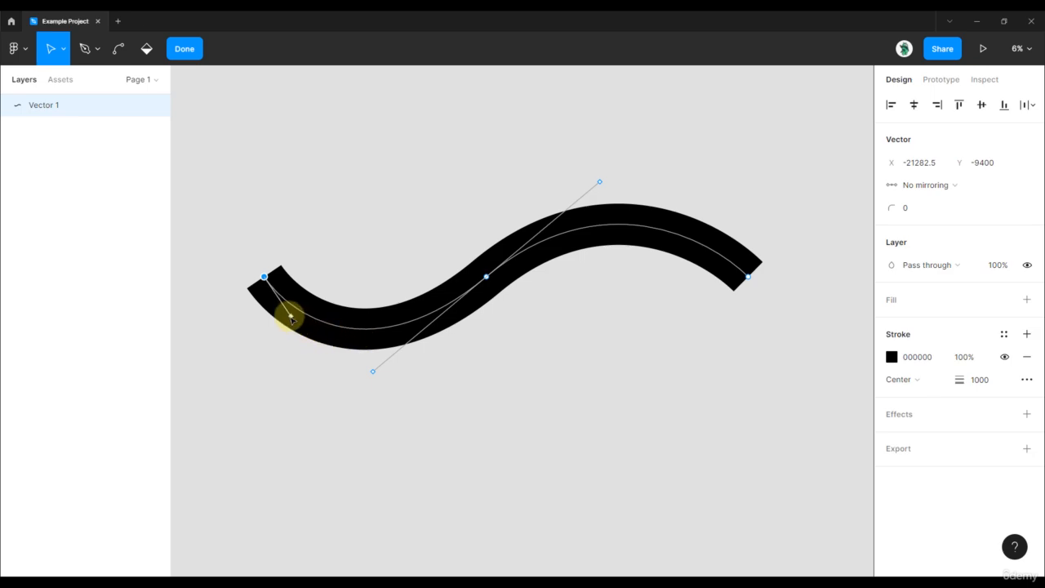
pyautogui.moveTo(291, 316); pyautogui.dragTo(272, 368)
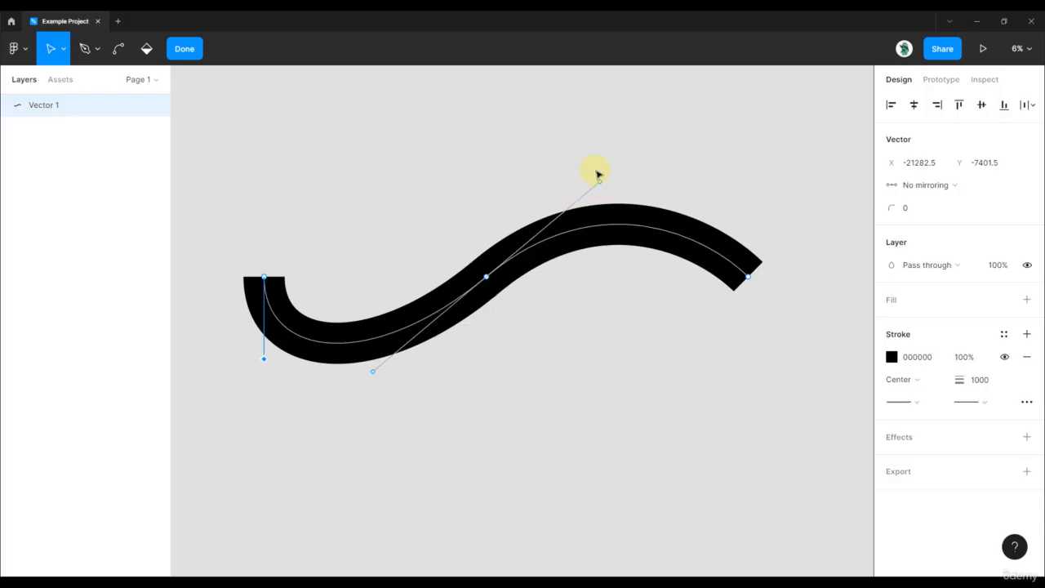
# Break the middle point's handle mirroring and pull its right handle down to about X -12776, Y -4791, turning the right arch into a dip.
pyautogui.click(600, 182)
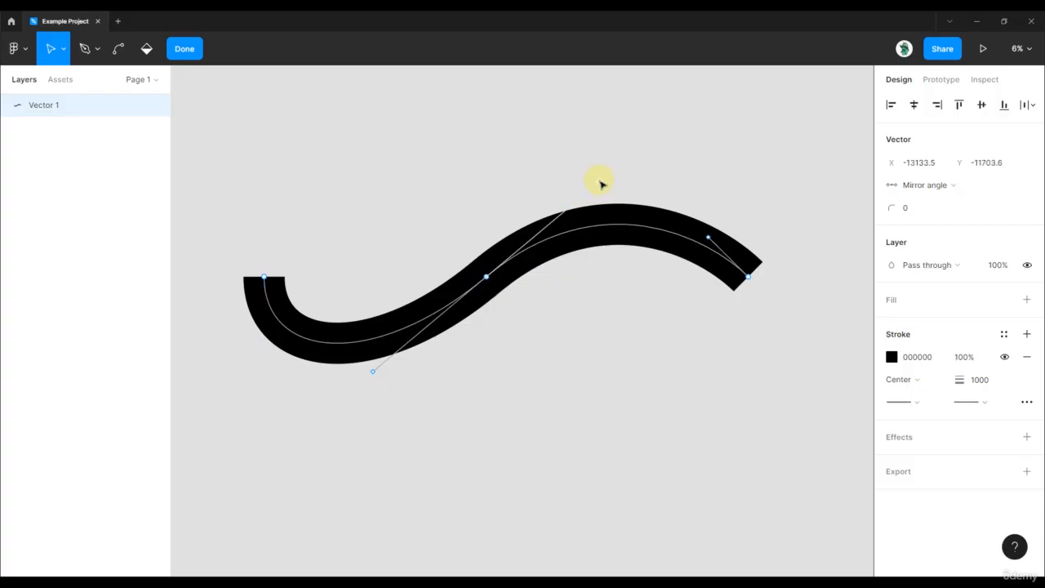
pyautogui.moveTo(600, 183); pyautogui.dragTo(579, 168)
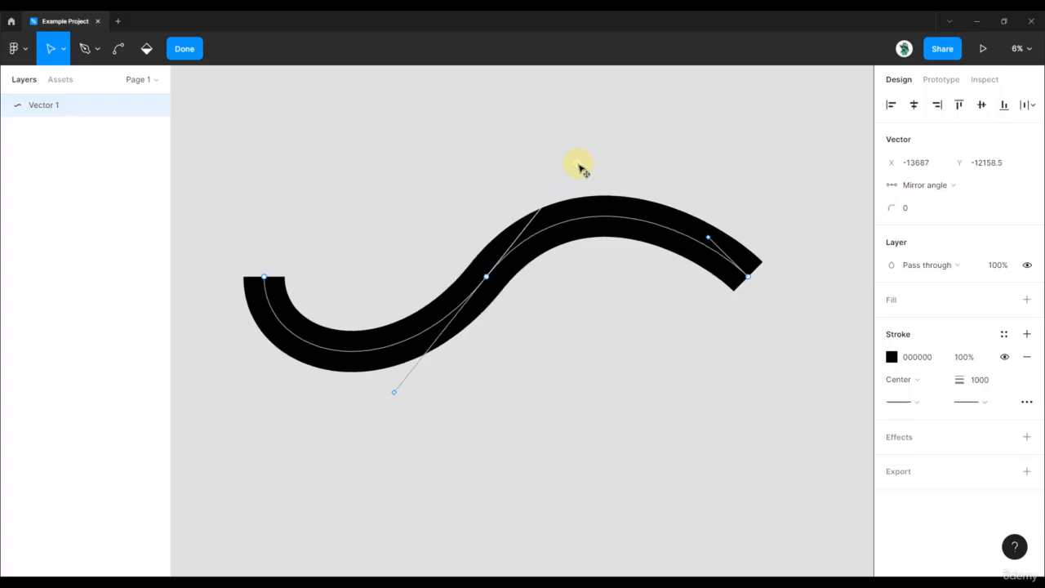
pyautogui.moveTo(579, 169)
pyautogui.mouseDown()
pyautogui.moveTo(571, 166)
pyautogui.moveTo(591, 163)
pyautogui.mouseUp()
pyautogui.press('alt')
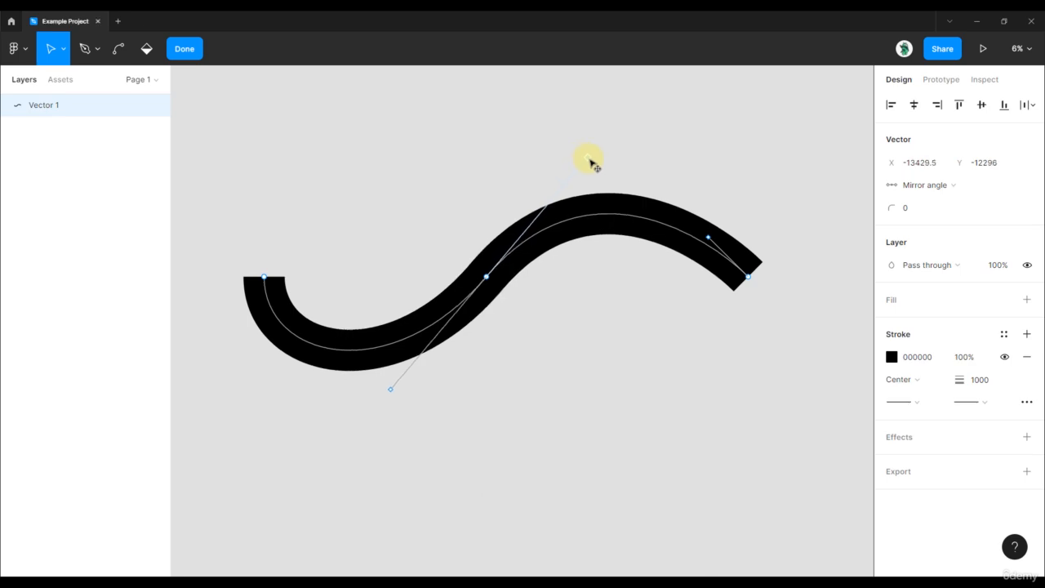
pyautogui.moveTo(589, 158); pyautogui.dragTo(615, 468)
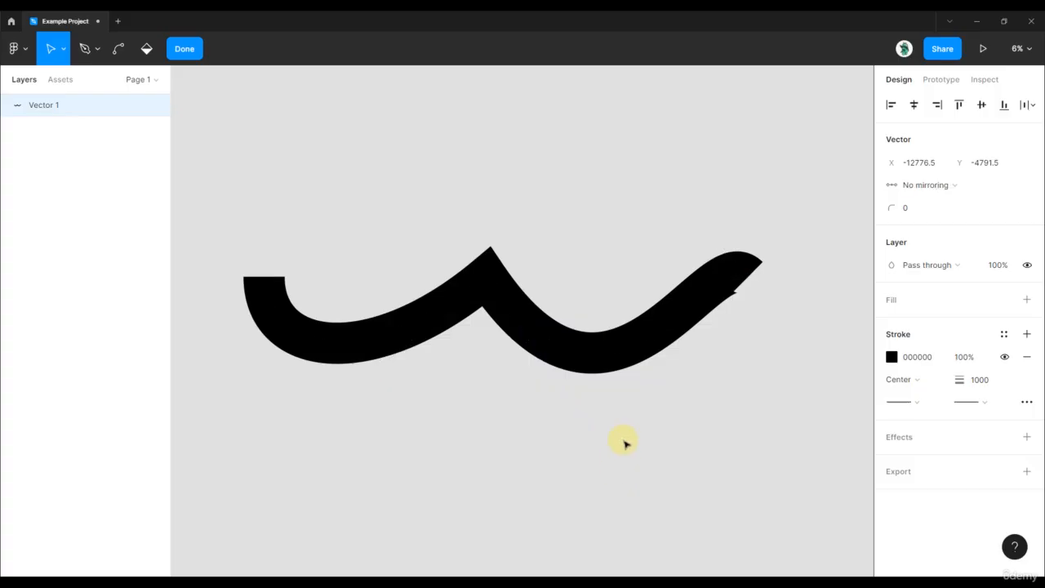
# Aim the right endpoint's curve handle straight down to about Y -8552.
pyautogui.click(706, 292)
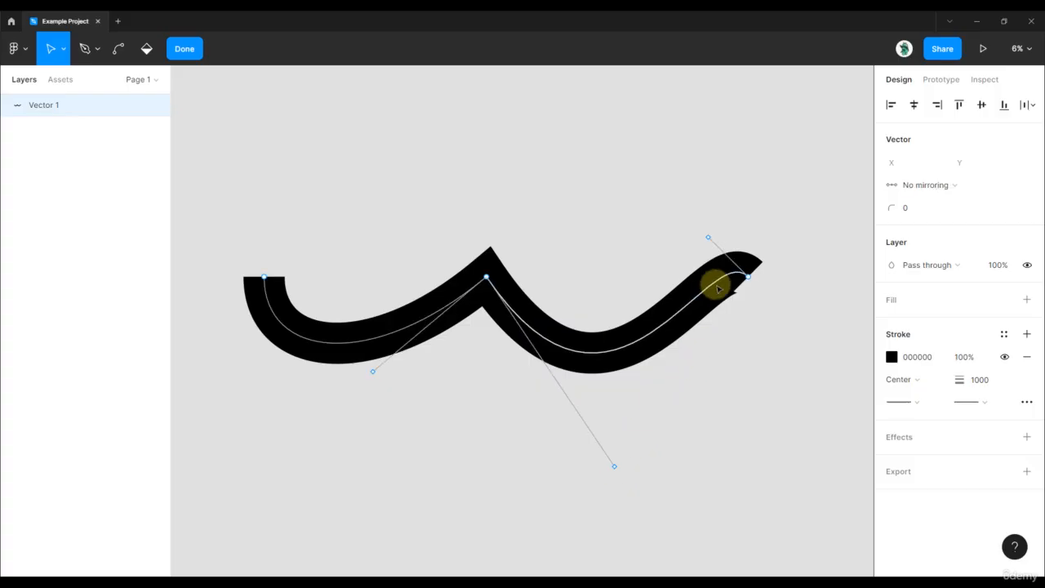
pyautogui.click(743, 274)
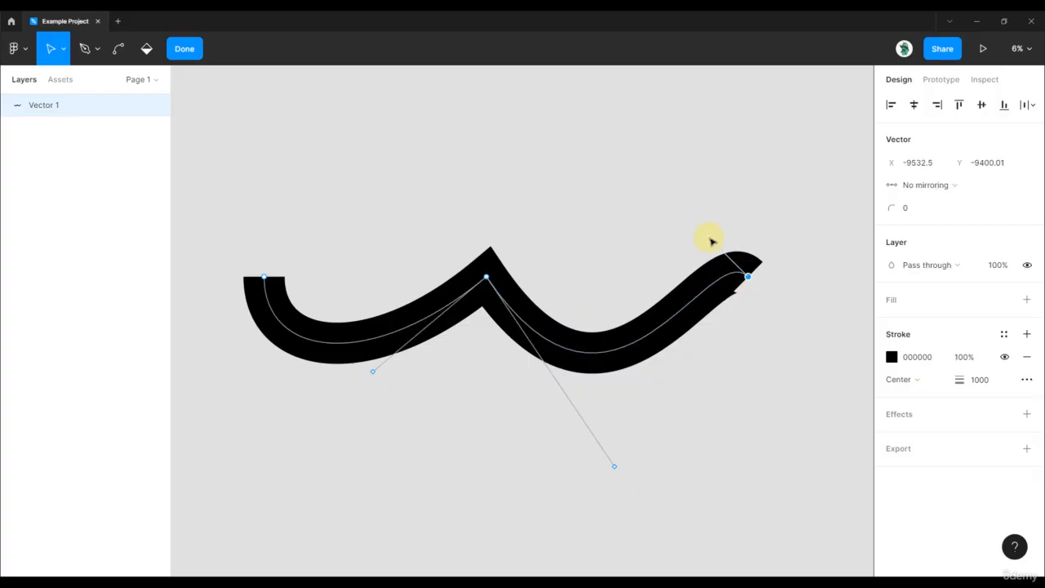
pyautogui.moveTo(712, 241); pyautogui.dragTo(749, 312)
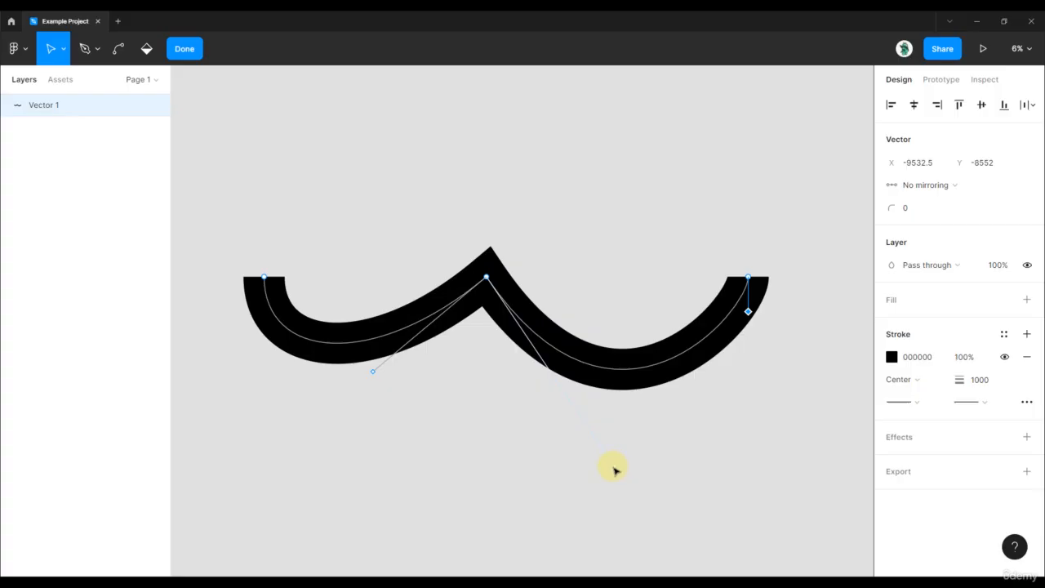
# Balance the right dip by shortening the middle point's right handle, lengthening the right endpoint's handle and shifting the middle point to about X -15473.
pyautogui.click(613, 468)
pyautogui.moveTo(614, 470)
pyautogui.mouseDown()
pyautogui.moveTo(612, 448)
pyautogui.moveTo(539, 374)
pyautogui.moveTo(562, 386)
pyautogui.moveTo(566, 372)
pyautogui.moveTo(581, 372)
pyautogui.mouseUp()
pyautogui.moveTo(748, 311); pyautogui.dragTo(753, 354)
pyautogui.moveTo(486, 278)
pyautogui.mouseDown()
pyautogui.moveTo(606, 278)
pyautogui.moveTo(503, 278)
pyautogui.mouseUp()
pyautogui.press('Escape')
pyautogui.press('Escape')
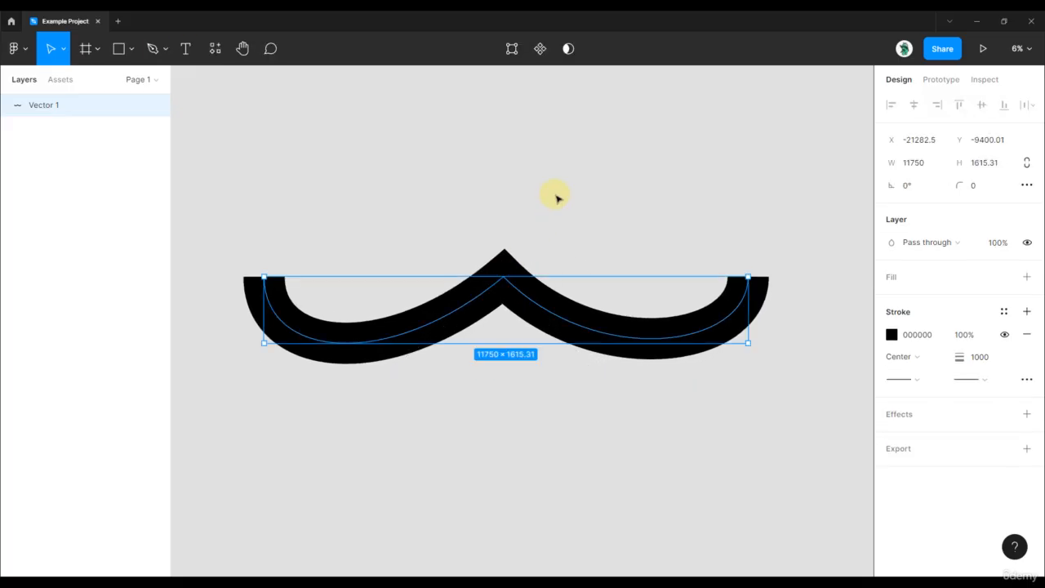
# Reopen the curve for editing its individual points.
pyautogui.click(555, 198)
pyautogui.scroll(-3, 553, 208)
pyautogui.scroll(3, 553, 214)
pyautogui.click(535, 276)
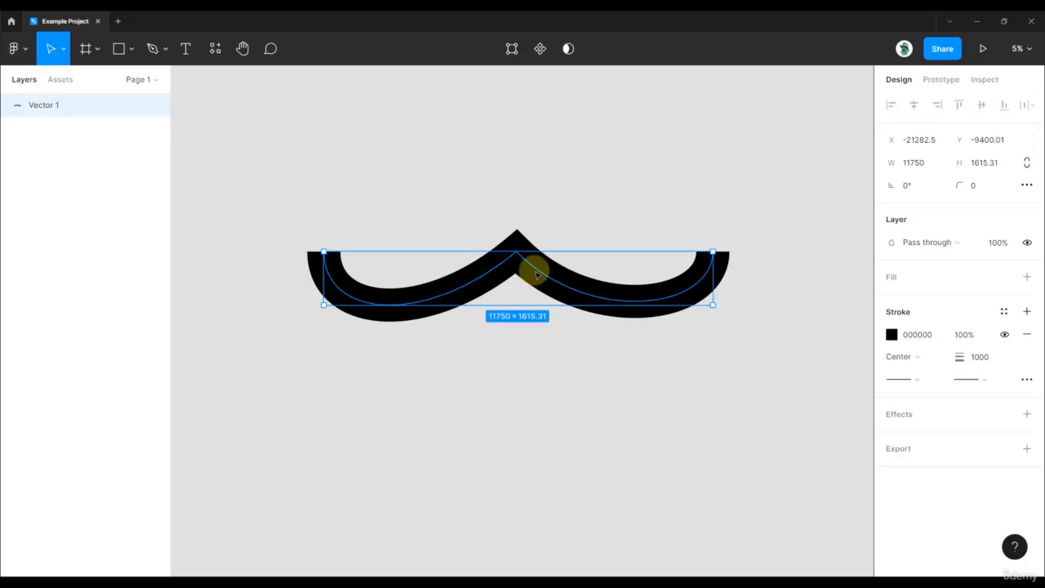
pyautogui.scroll(2, 553, 191)
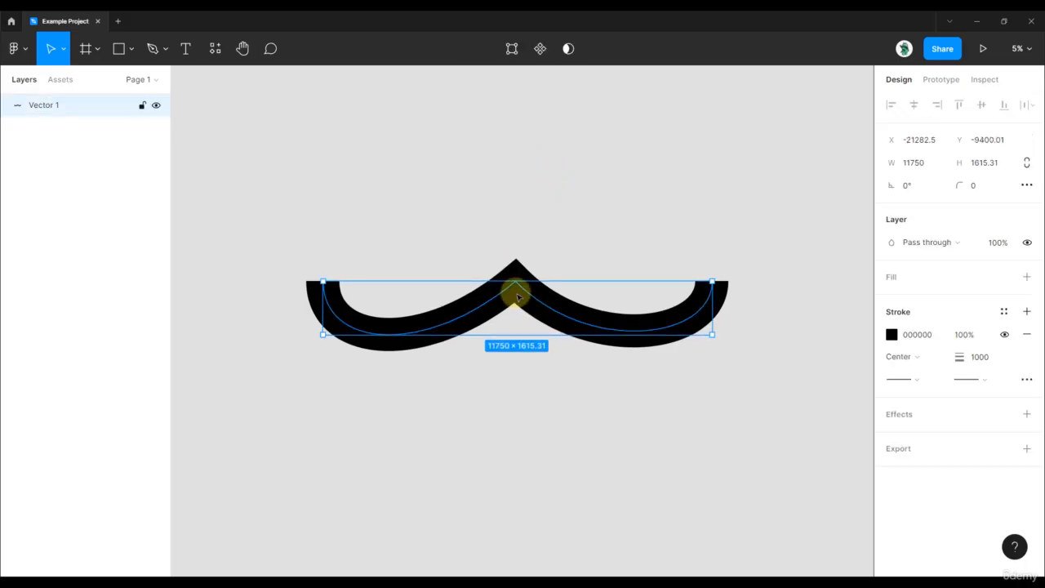
pyautogui.scroll(1, 517, 298)
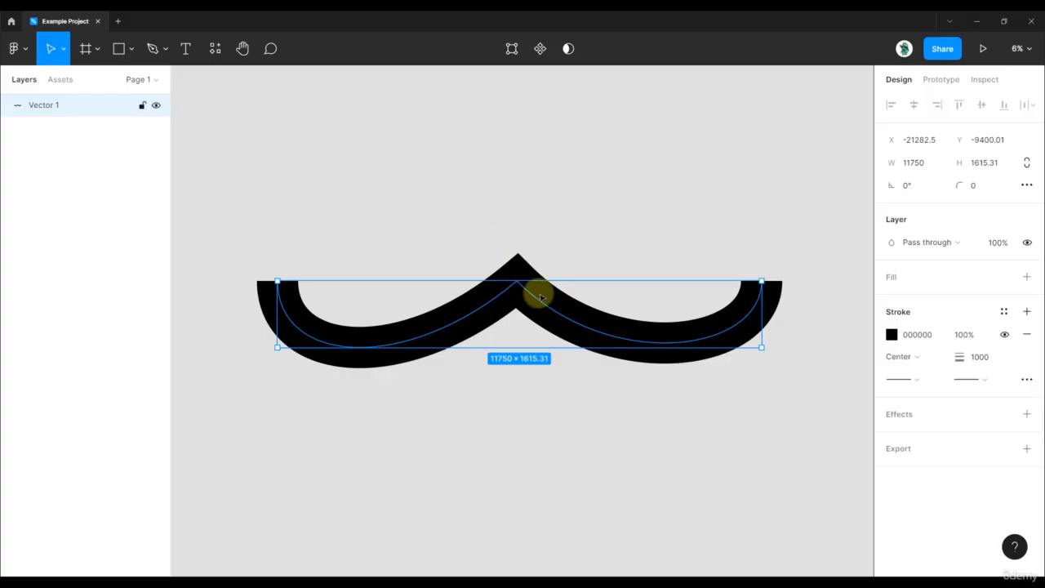
pyautogui.doubleClick(531, 291)
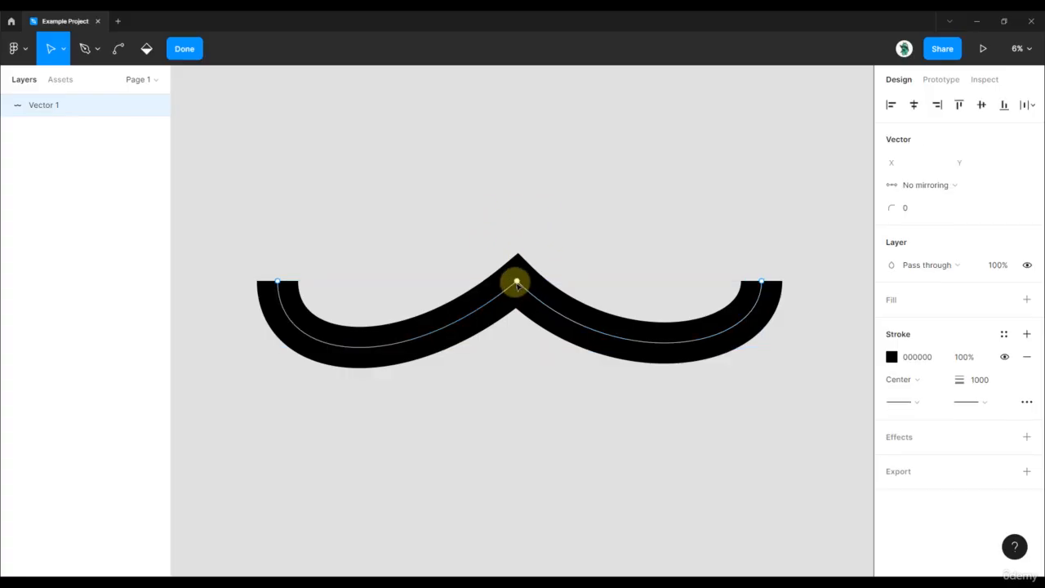
# Try moving the middle point up and to the right, and undo the move.
pyautogui.click(517, 282)
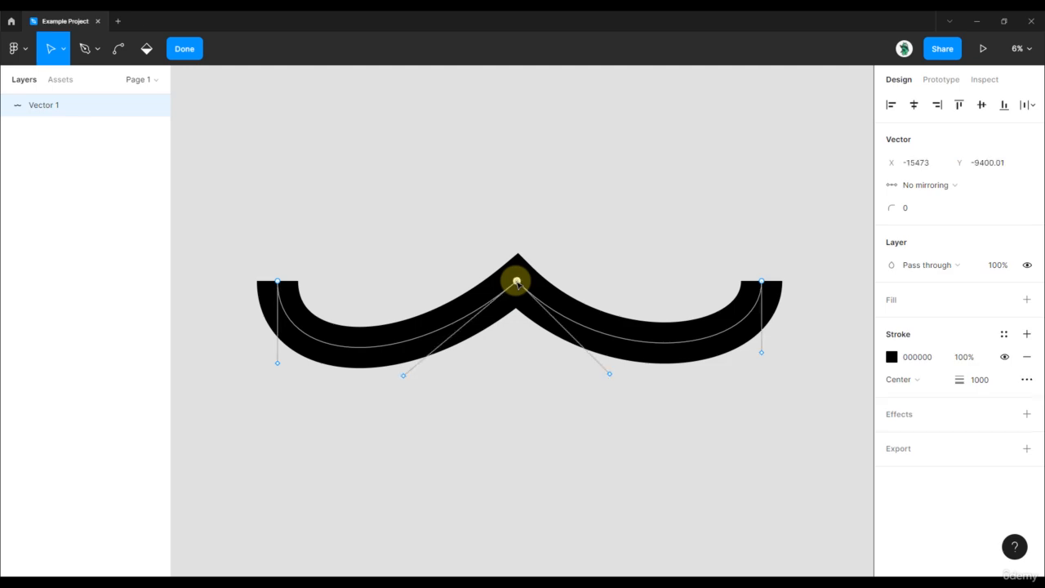
pyautogui.moveTo(517, 282); pyautogui.dragTo(560, 248)
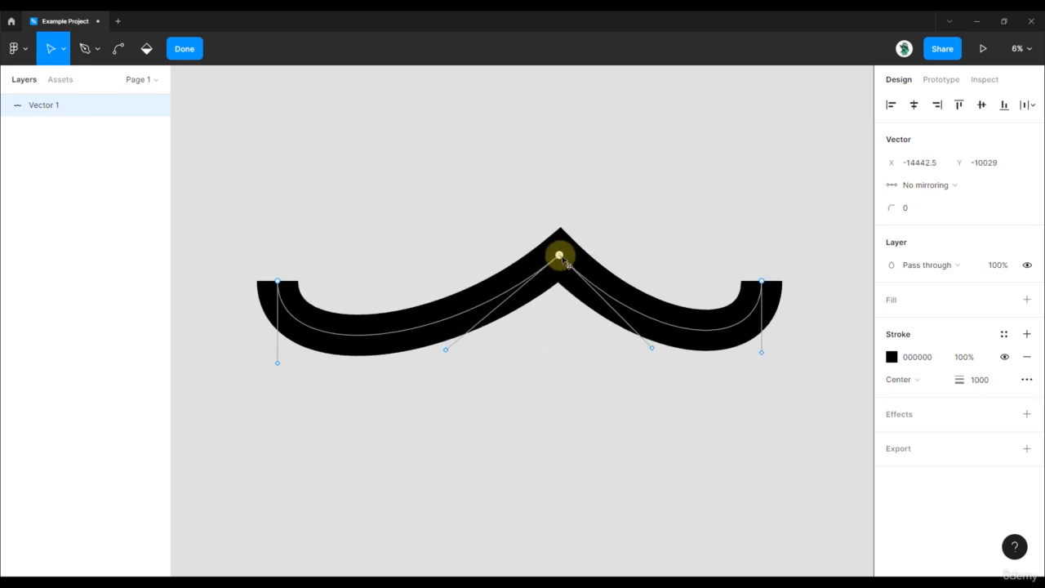
pyautogui.hotkey('ctrl', 'z')
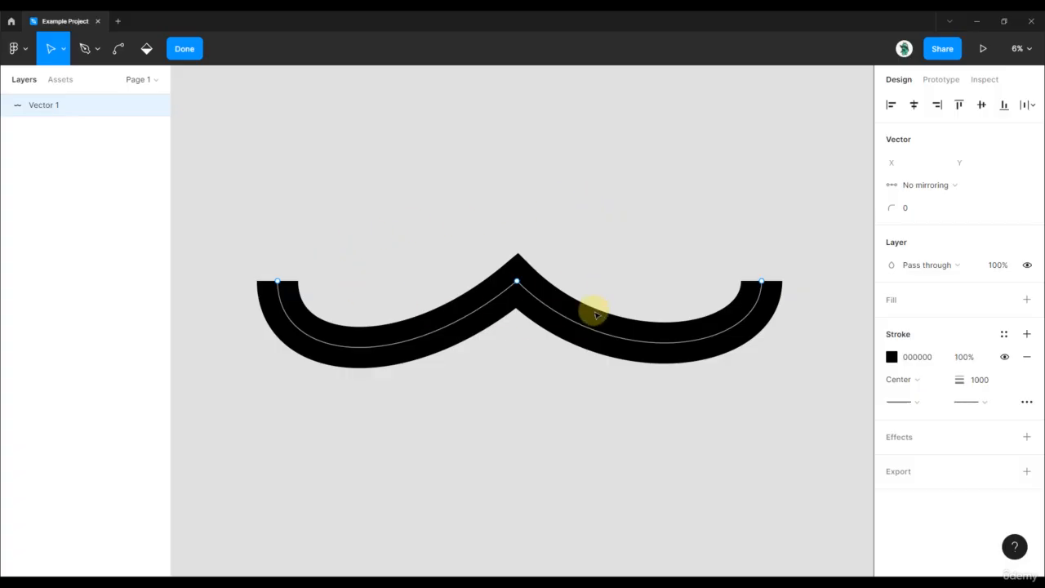
# Select the left and right endpoints together and raise both well above the middle point.
pyautogui.moveTo(566, 181); pyautogui.dragTo(613, 249)
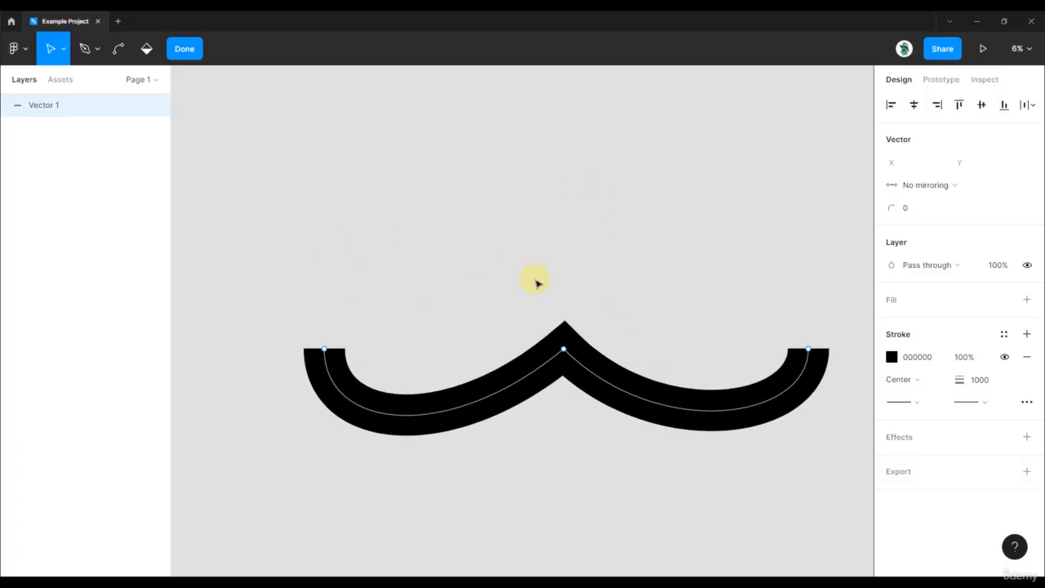
pyautogui.moveTo(638, 301); pyautogui.dragTo(604, 299)
pyautogui.click(285, 348)
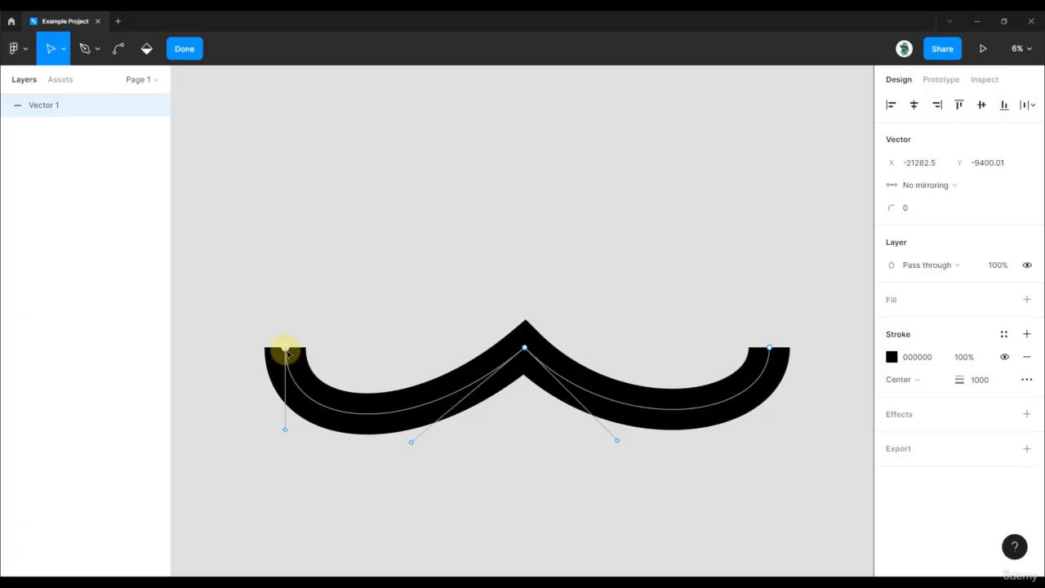
pyautogui.keyDown('shift'); pyautogui.click(769, 351); pyautogui.keyUp('shift')
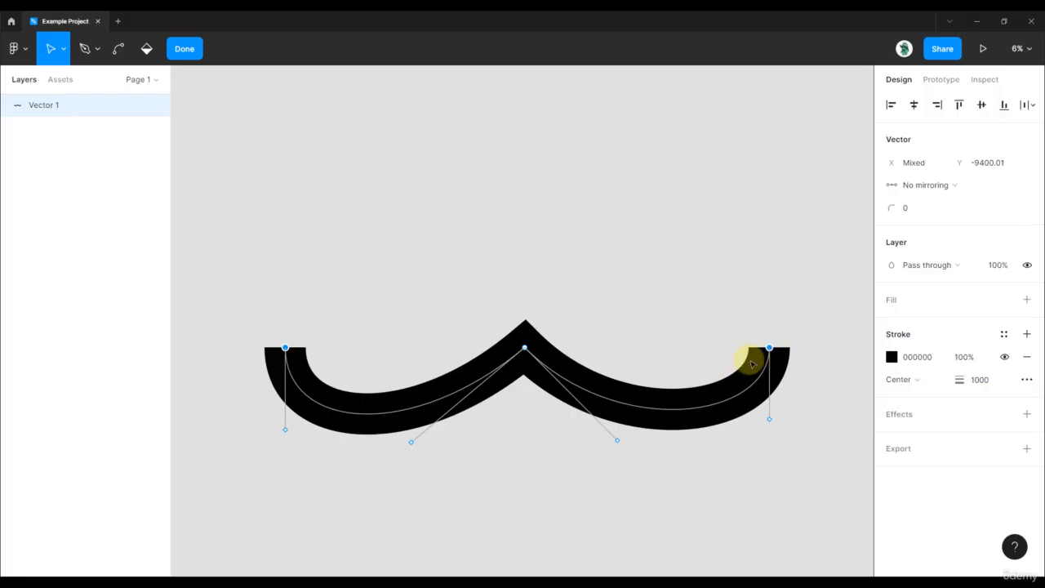
pyautogui.moveTo(770, 351); pyautogui.dragTo(765, 239)
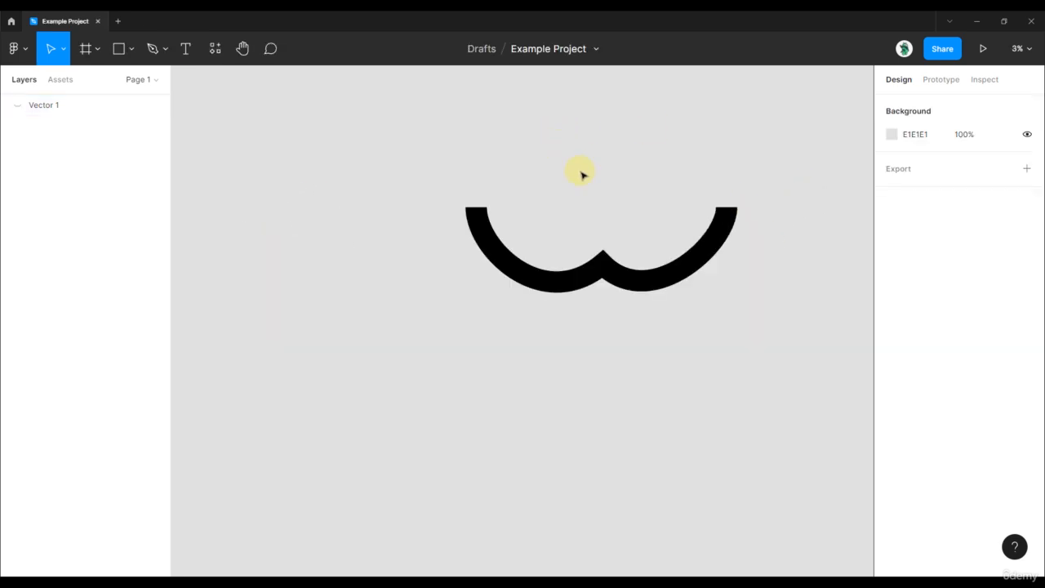
# Draw a freehand wavy line with three humps below the curve using the Pencil tool.
pyautogui.click(163, 51)
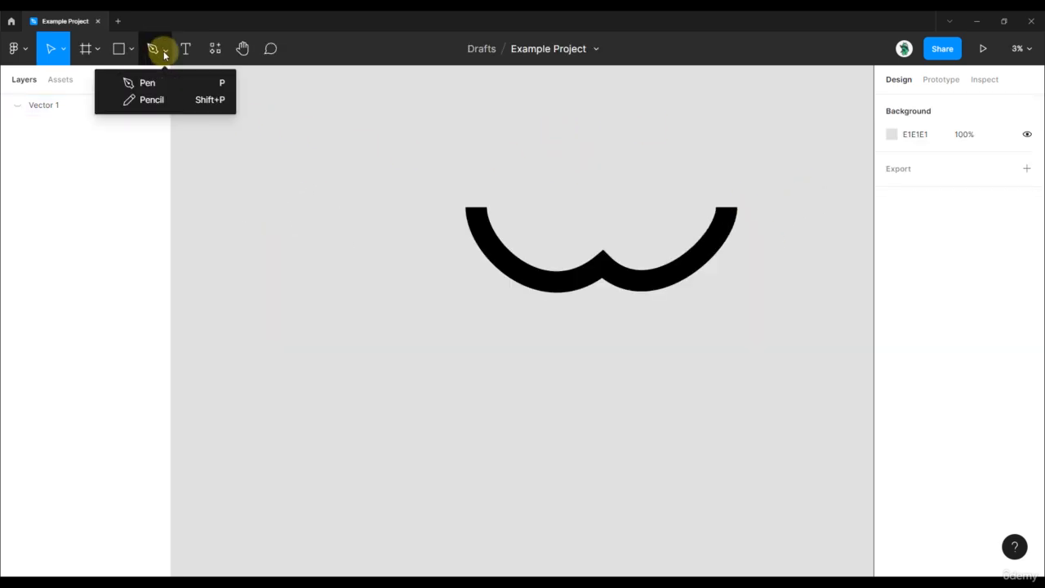
pyautogui.click(175, 101)
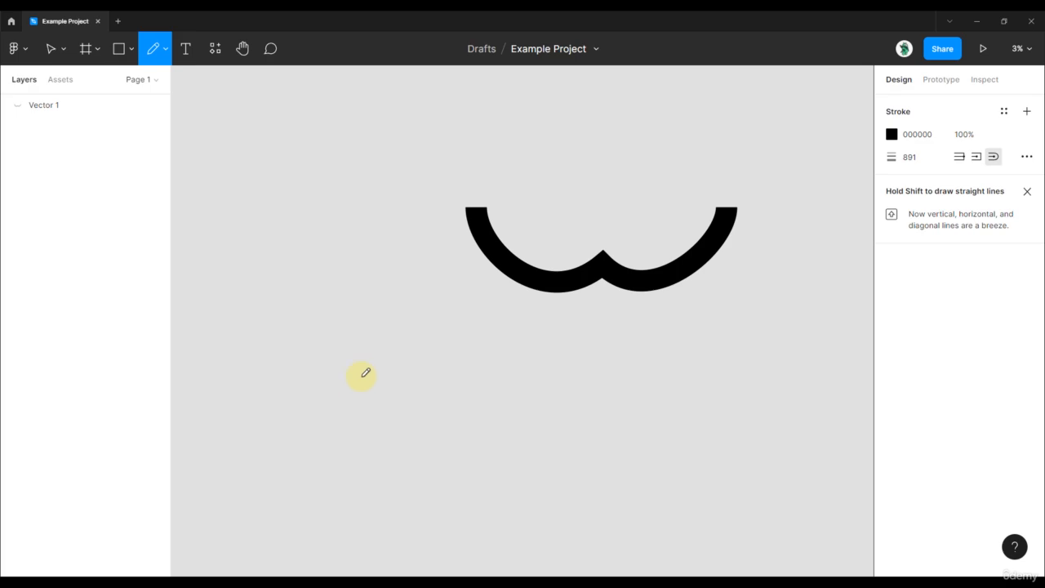
pyautogui.moveTo(346, 401)
pyautogui.mouseDown()
pyautogui.moveTo(357, 329)
pyautogui.moveTo(434, 442)
pyautogui.moveTo(450, 443)
pyautogui.moveTo(493, 338)
pyautogui.moveTo(527, 346)
pyautogui.moveTo(540, 387)
pyautogui.moveTo(534, 438)
pyautogui.moveTo(549, 475)
pyautogui.moveTo(587, 460)
pyautogui.moveTo(606, 373)
pyautogui.moveTo(628, 349)
pyautogui.moveTo(663, 386)
pyautogui.moveTo(675, 460)
pyautogui.moveTo(722, 479)
pyautogui.moveTo(740, 435)
pyautogui.mouseUp()
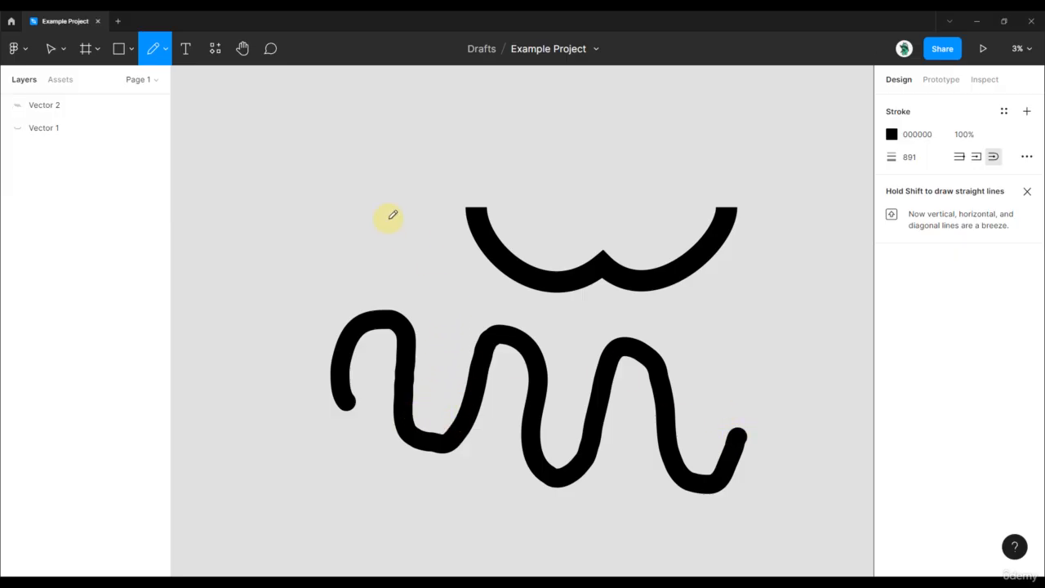
# Try drawing a straight horizontal pencil line above the curve, and undo it.
pyautogui.press('shift')
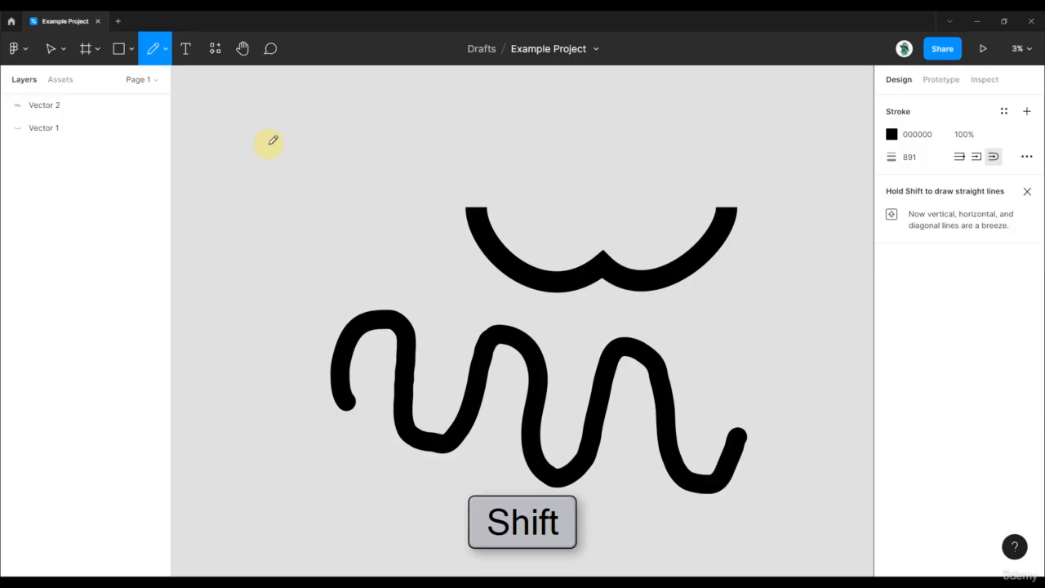
pyautogui.moveTo(273, 140); pyautogui.dragTo(793, 112)
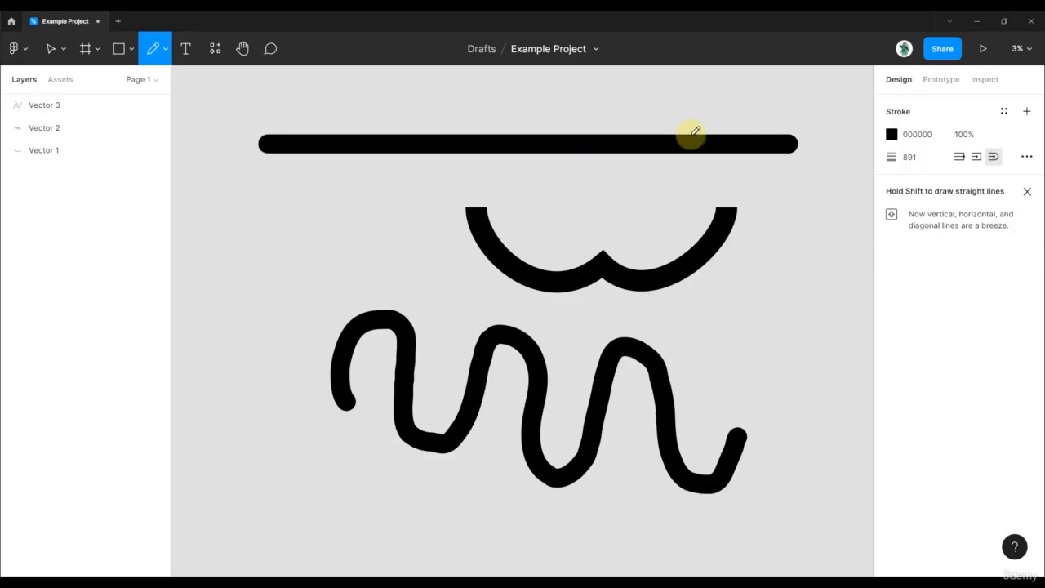
pyautogui.scroll(-3, 701, 136)
pyautogui.moveTo(720, 116)
pyautogui.mouseDown()
pyautogui.moveTo(677, 224)
pyautogui.moveTo(567, 233)
pyautogui.moveTo(539, 201)
pyautogui.moveTo(581, 187)
pyautogui.mouseUp()
pyautogui.hotkey('ctrl', 'z')
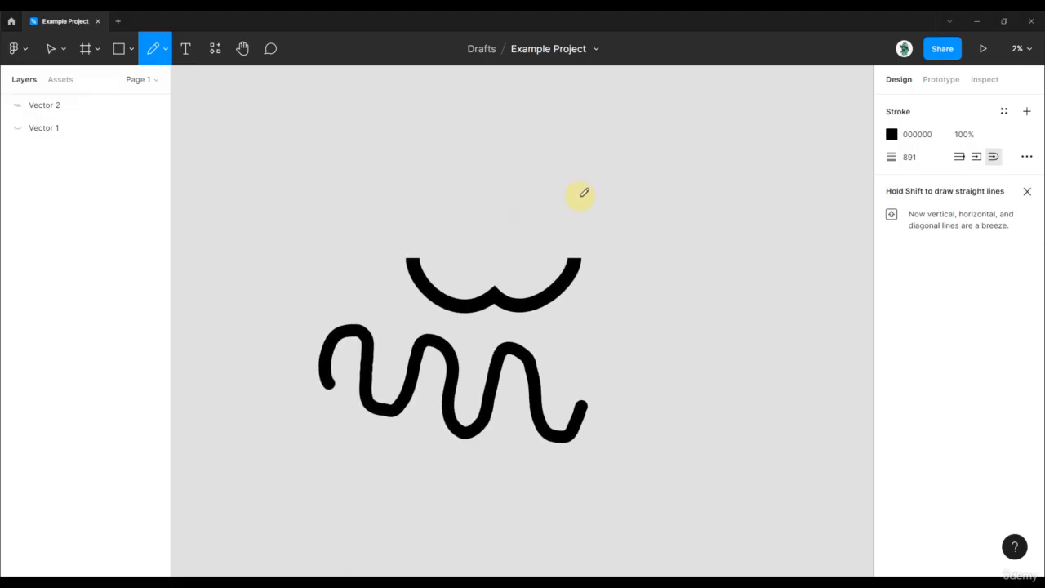
# Draw two straight vertical and two straight horizontal pencil lines crossing as a tic-tac-toe grid in the empty area beside the curve.
pyautogui.moveTo(746, 188)
pyautogui.mouseDown()
pyautogui.moveTo(516, 158)
pyautogui.moveTo(529, 193)
pyautogui.moveTo(528, 403)
pyautogui.mouseUp()
pyautogui.hscroll(1, 504, 177)
pyautogui.moveTo(610, 160); pyautogui.dragTo(610, 417)
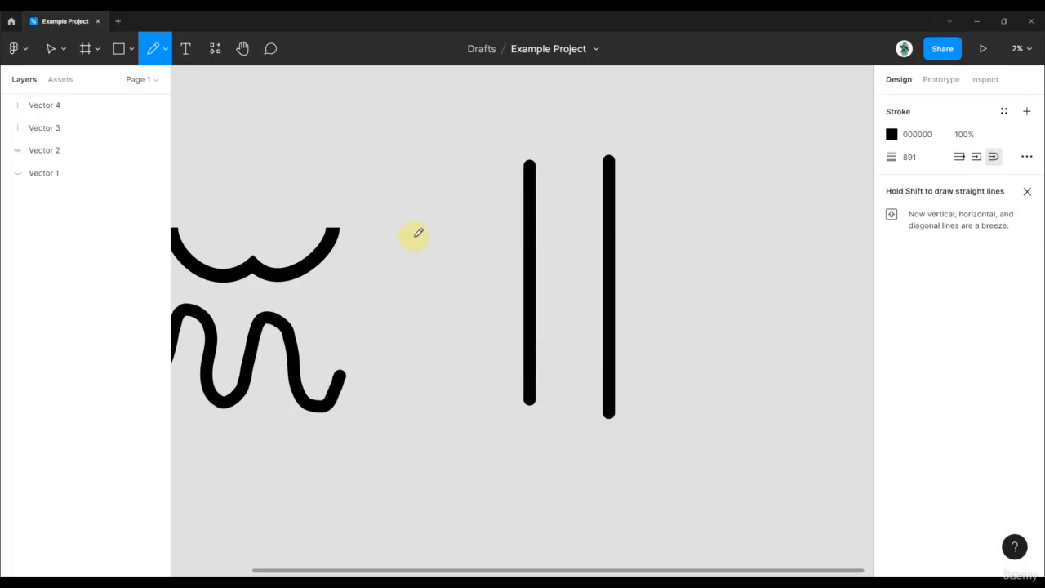
pyautogui.moveTo(417, 243); pyautogui.dragTo(729, 243)
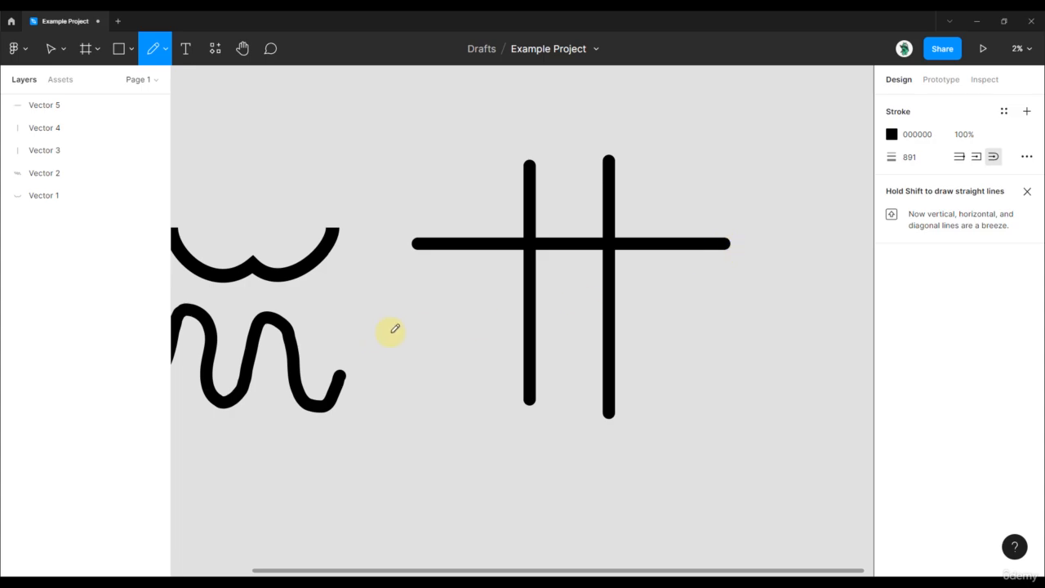
pyautogui.moveTo(427, 326); pyautogui.dragTo(749, 326)
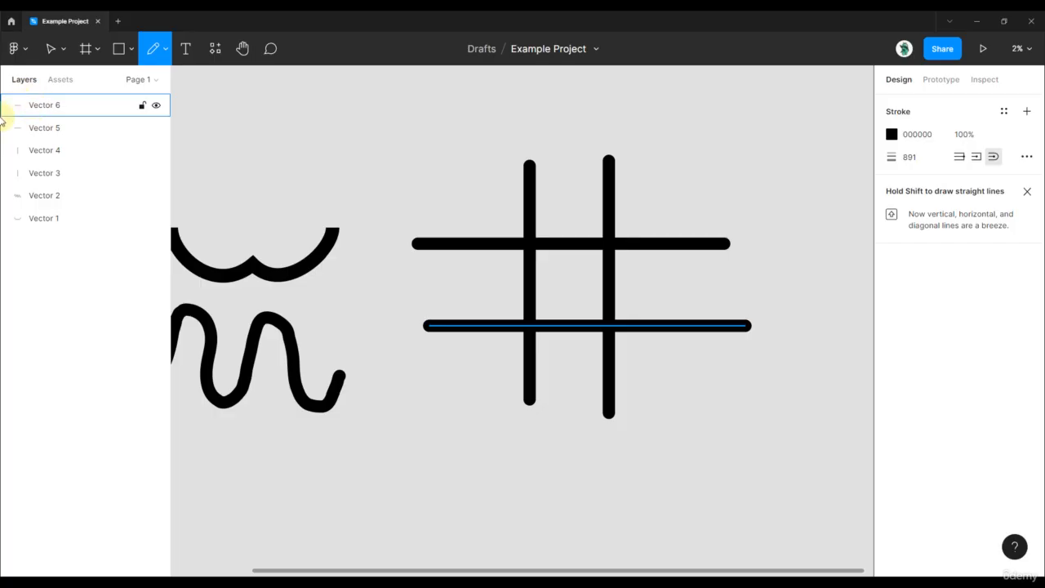
# Draw a freehand smiley face with an outline, two eyes and a mouth below the grid, and leave the Pencil tool.
pyautogui.scroll(-3, 648, 198)
pyautogui.hscroll(-1, 649, 199)
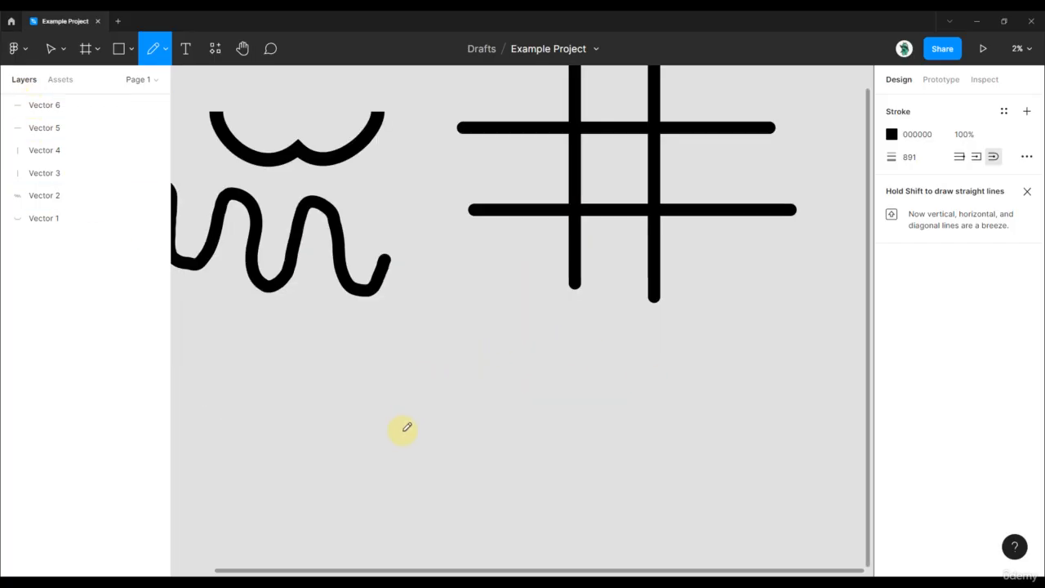
pyautogui.moveTo(440, 352)
pyautogui.mouseDown()
pyautogui.moveTo(549, 447)
pyautogui.moveTo(520, 364)
pyautogui.moveTo(473, 343)
pyautogui.moveTo(447, 340)
pyautogui.mouseUp()
pyautogui.click(450, 396)
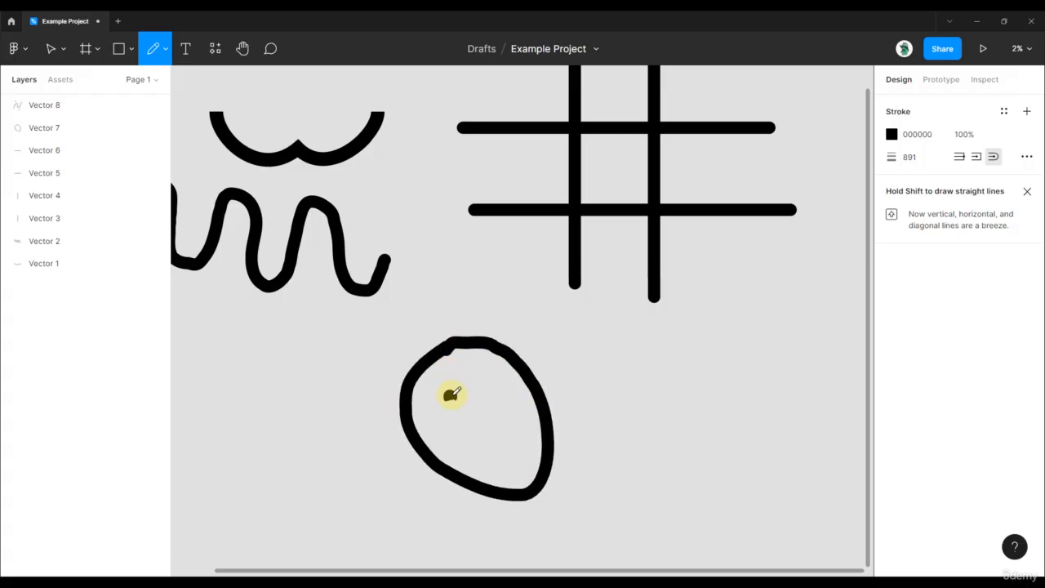
pyautogui.click(497, 399)
pyautogui.moveTo(456, 431)
pyautogui.mouseDown()
pyautogui.moveTo(489, 463)
pyautogui.moveTo(508, 441)
pyautogui.mouseUp()
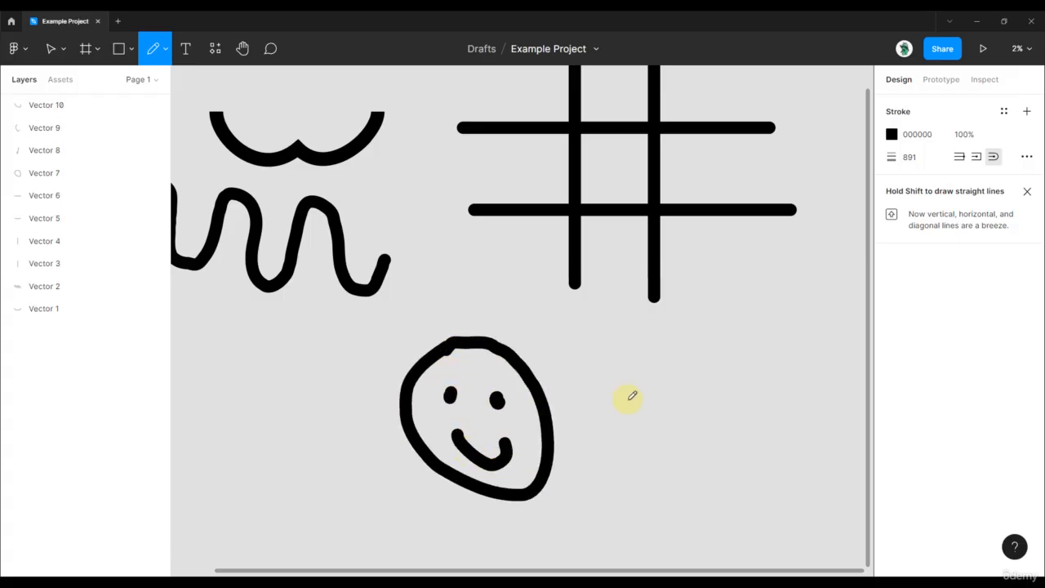
pyautogui.press('Escape')
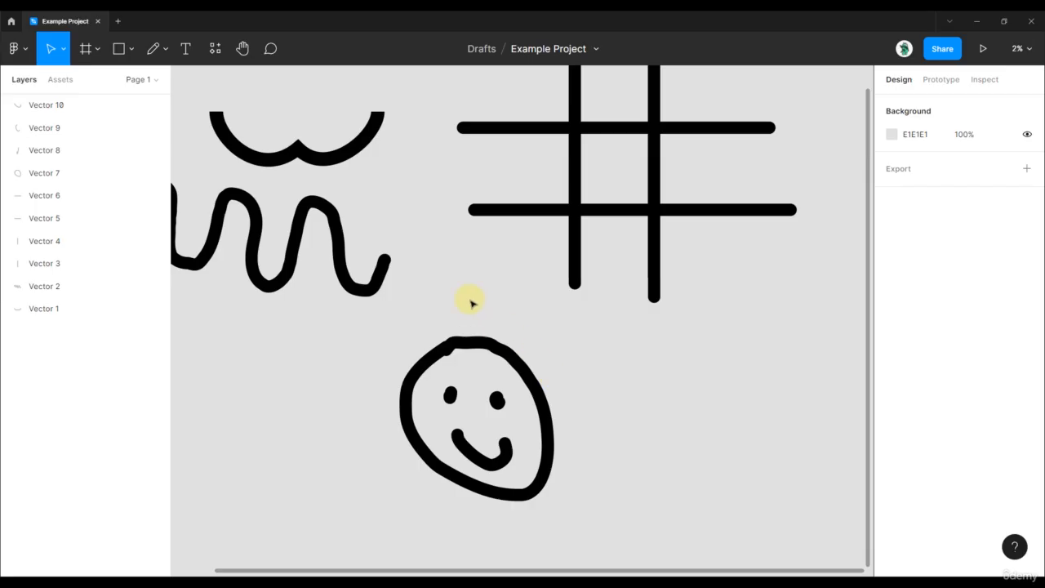
pyautogui.moveTo(466, 277); pyautogui.dragTo(576, 366)
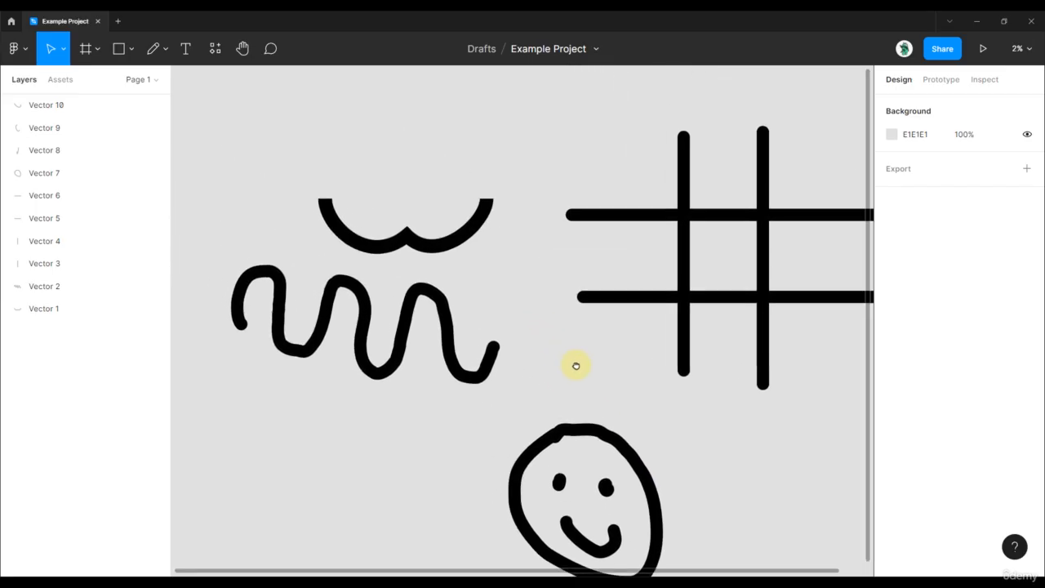
pyautogui.click(447, 248)
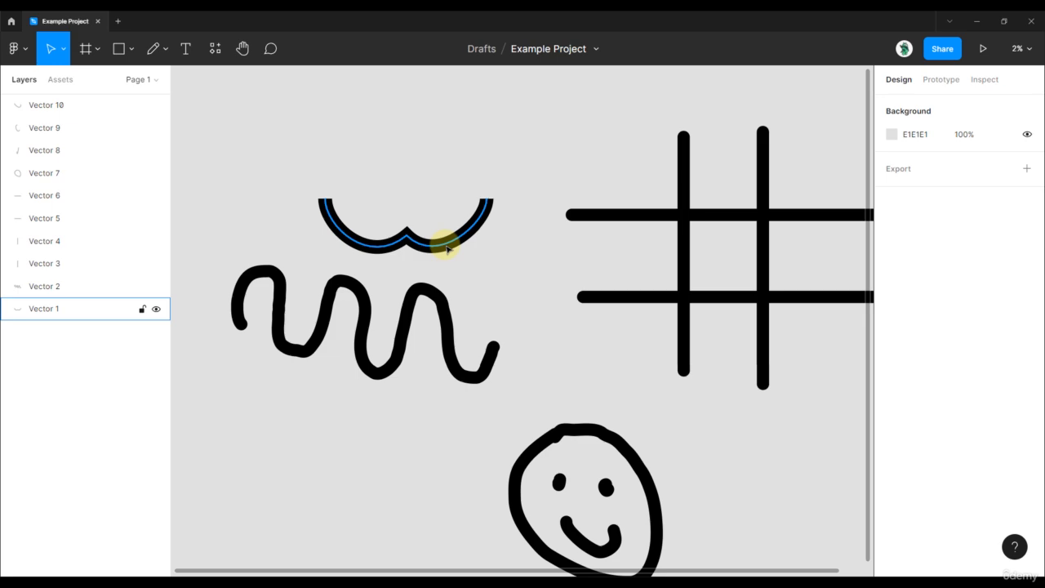
pyautogui.scroll(-1, 447, 249)
pyautogui.moveTo(488, 243); pyautogui.dragTo(506, 338)
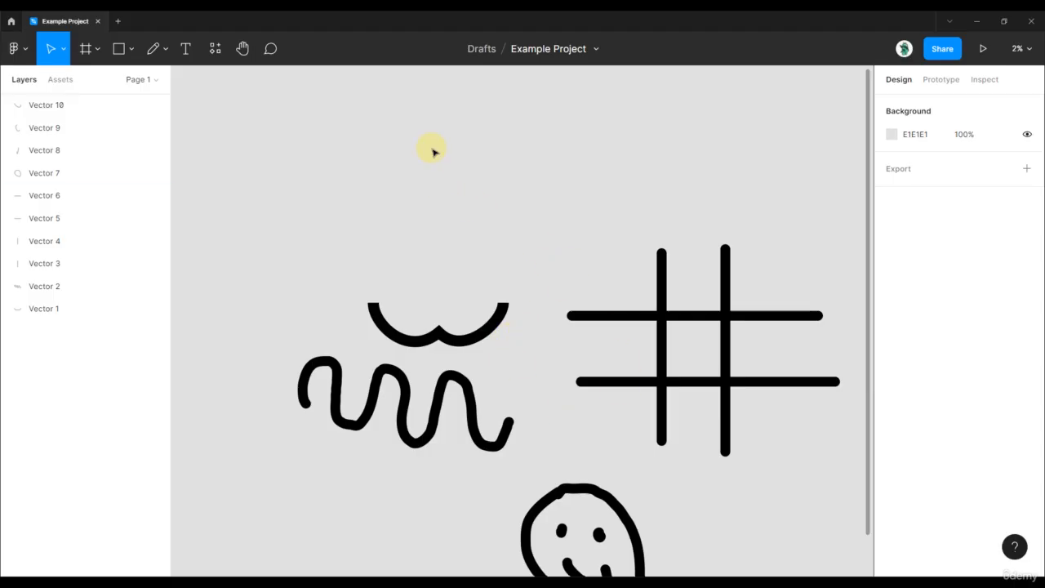
# Add an iPhone 13 Pro Max frame in an empty area of the canvas.
pyautogui.scroll(4, 434, 152)
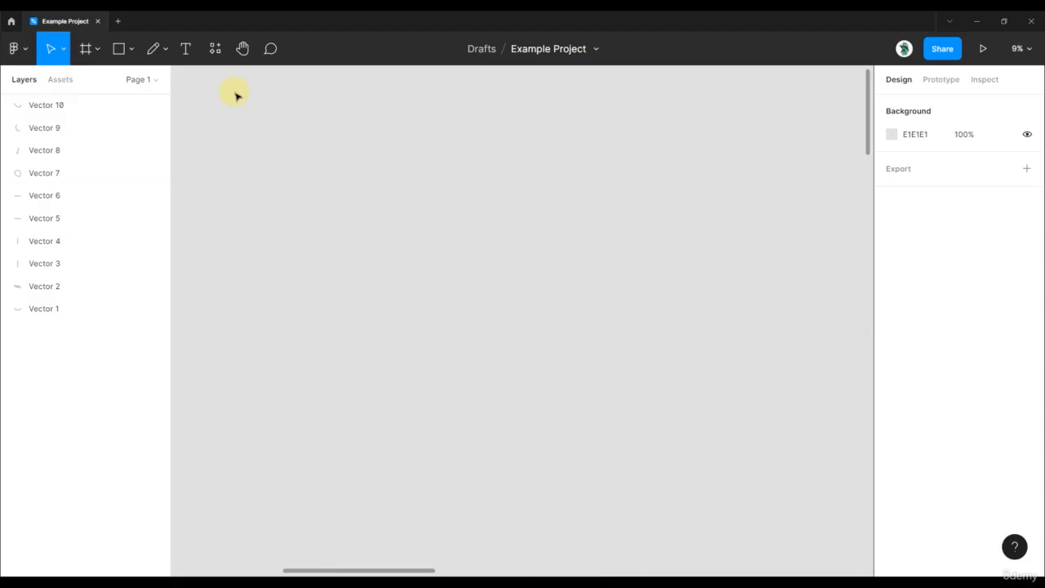
pyautogui.click(101, 49)
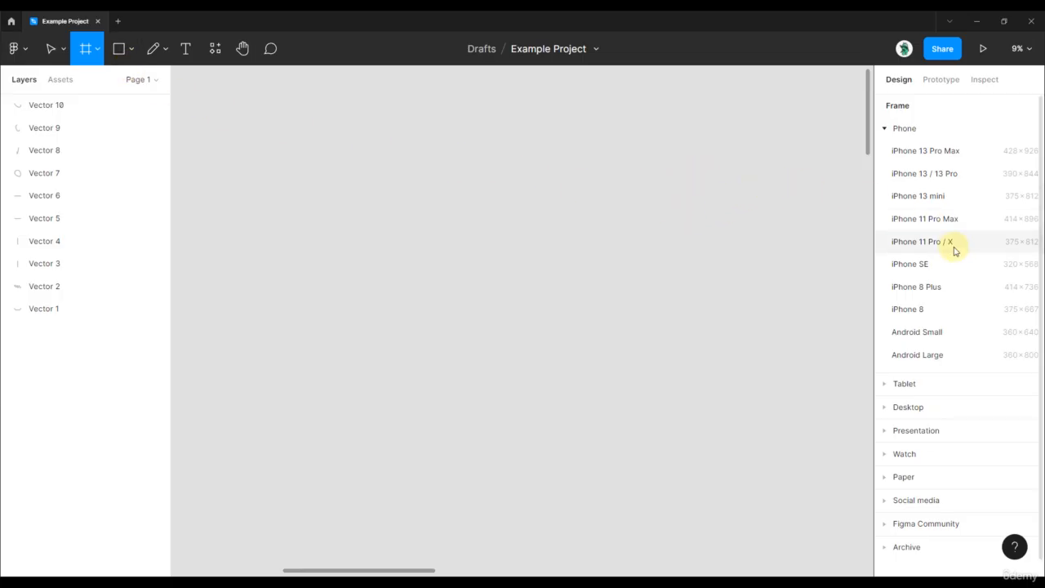
pyautogui.click(926, 154)
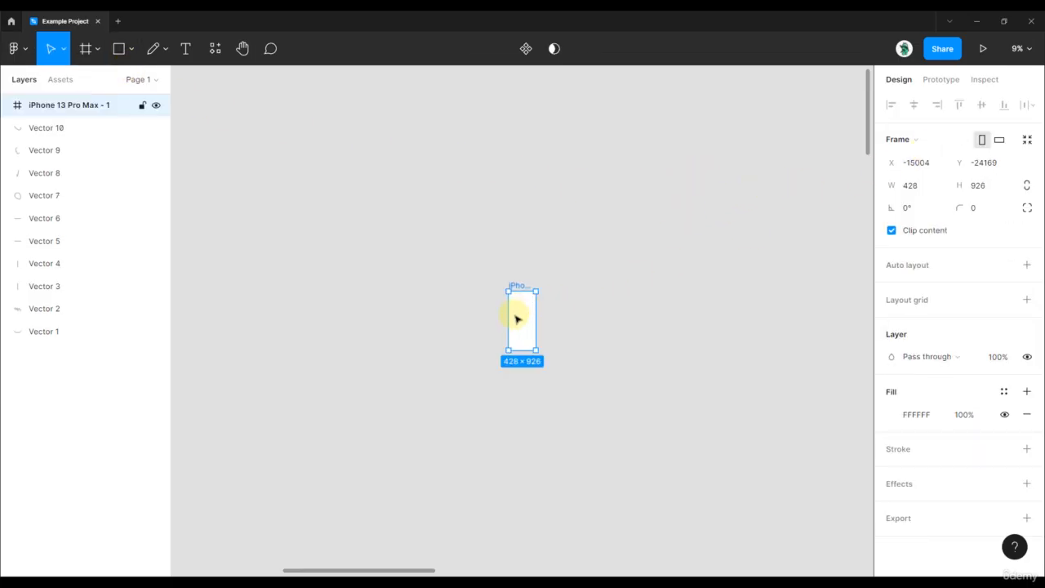
pyautogui.scroll(5, 519, 320)
pyautogui.click(713, 336)
pyautogui.moveTo(716, 372); pyautogui.dragTo(686, 314)
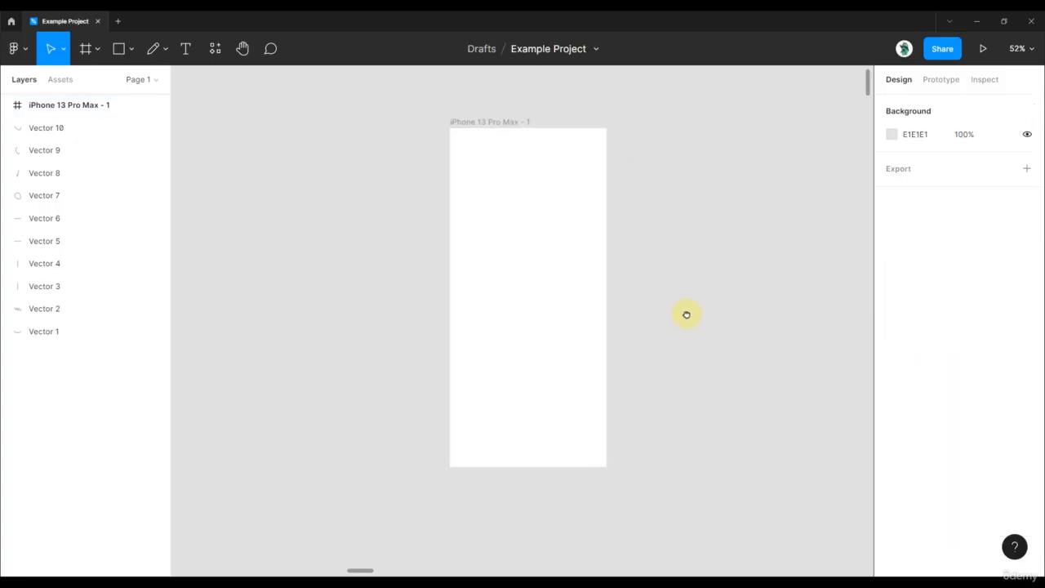
# Rename the iPhone 13 Pro Max frame as Login.
pyautogui.click(498, 122)
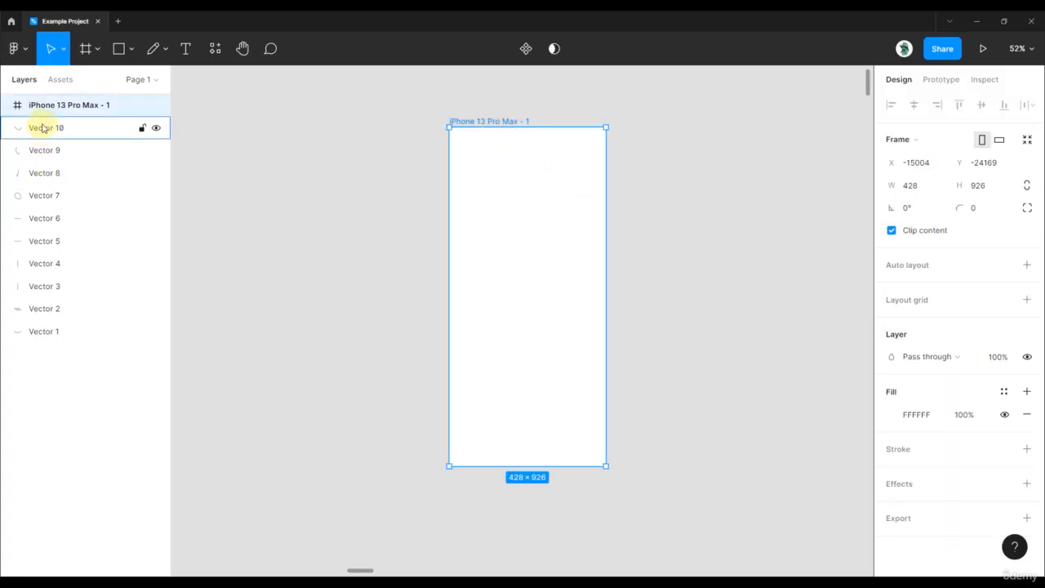
pyautogui.write('Login')
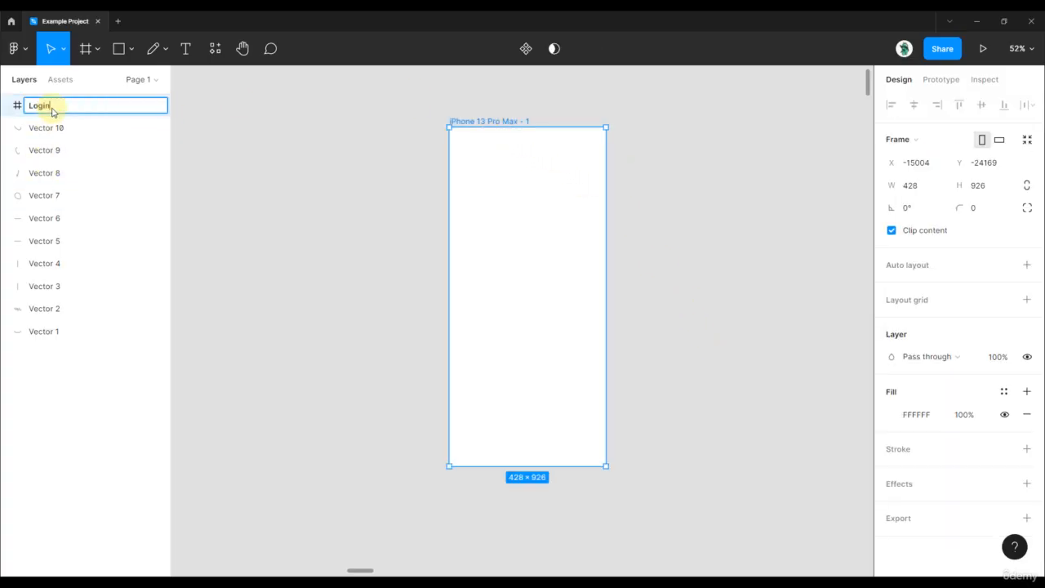
pyautogui.press('Return')
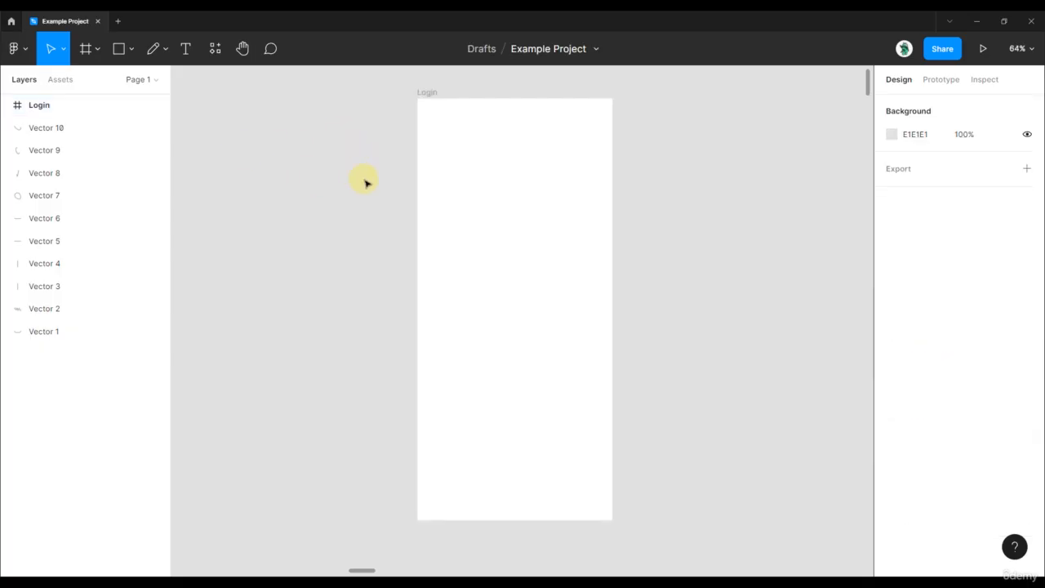
# Activate the Pencil tool, try a thick freehand stroke across the Login frame's left edge, and undo it.
pyautogui.click(167, 51)
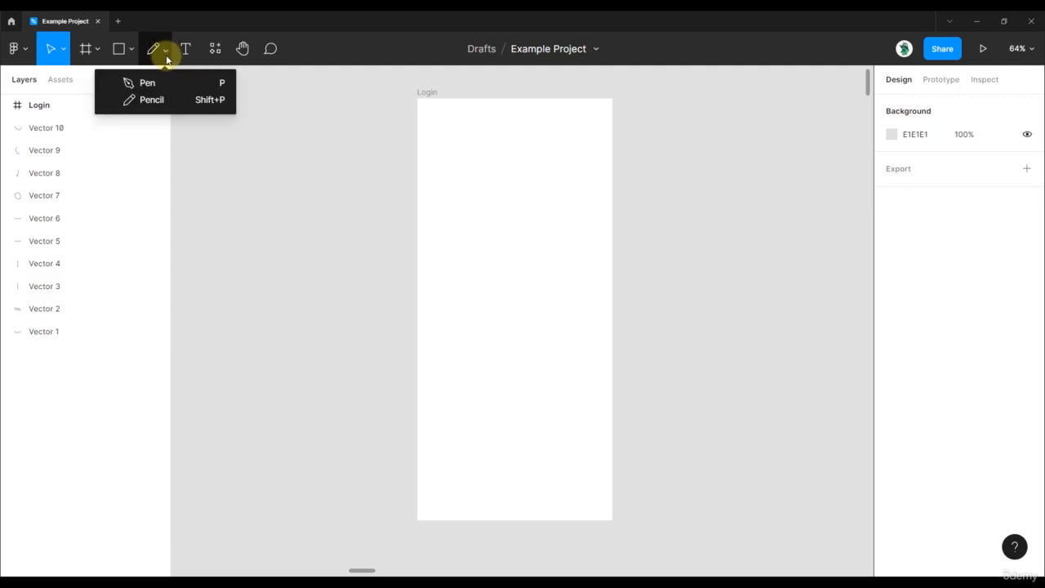
pyautogui.click(168, 100)
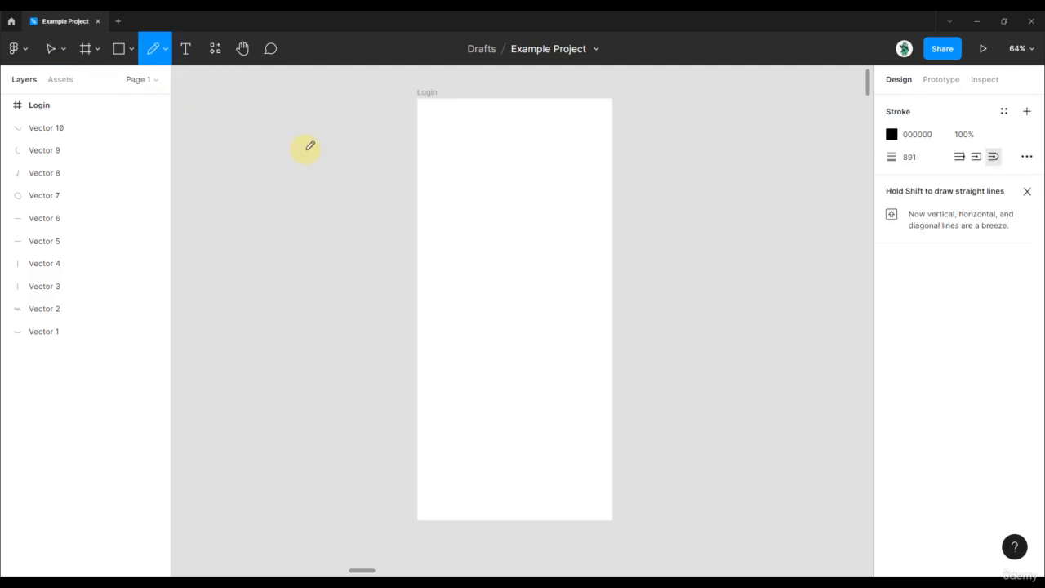
pyautogui.moveTo(351, 174)
pyautogui.mouseDown()
pyautogui.moveTo(434, 177)
pyautogui.moveTo(440, 194)
pyautogui.mouseUp()
pyautogui.hotkey('ctrl', 'z')
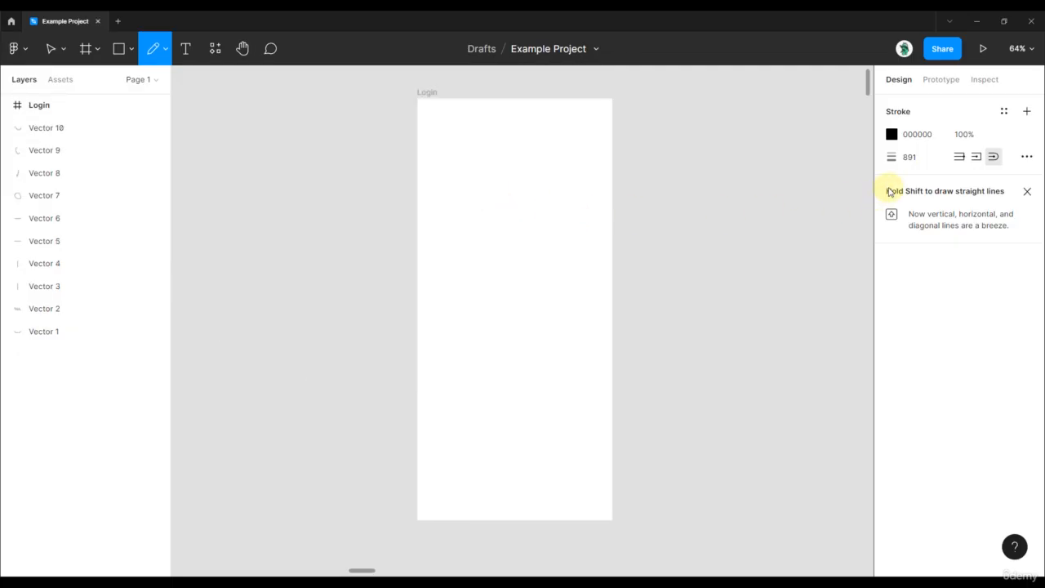
# Set the pencil stroke width to 2, draw a tall closed blob about 386 × 737 over the Login frame's left edge, and close its gap.
pyautogui.moveTo(891, 157)
pyautogui.mouseDown()
pyautogui.moveTo(854, 168)
pyautogui.moveTo(489, 180)
pyautogui.moveTo(844, 133)
pyautogui.moveTo(365, 119)
pyautogui.moveTo(502, 129)
pyautogui.mouseUp()
pyautogui.moveTo(395, 139)
pyautogui.mouseDown()
pyautogui.moveTo(446, 152)
pyautogui.moveTo(436, 257)
pyautogui.moveTo(510, 378)
pyautogui.moveTo(455, 453)
pyautogui.moveTo(376, 472)
pyautogui.moveTo(336, 311)
pyautogui.moveTo(404, 158)
pyautogui.mouseUp()
pyautogui.scroll(10, 395, 142)
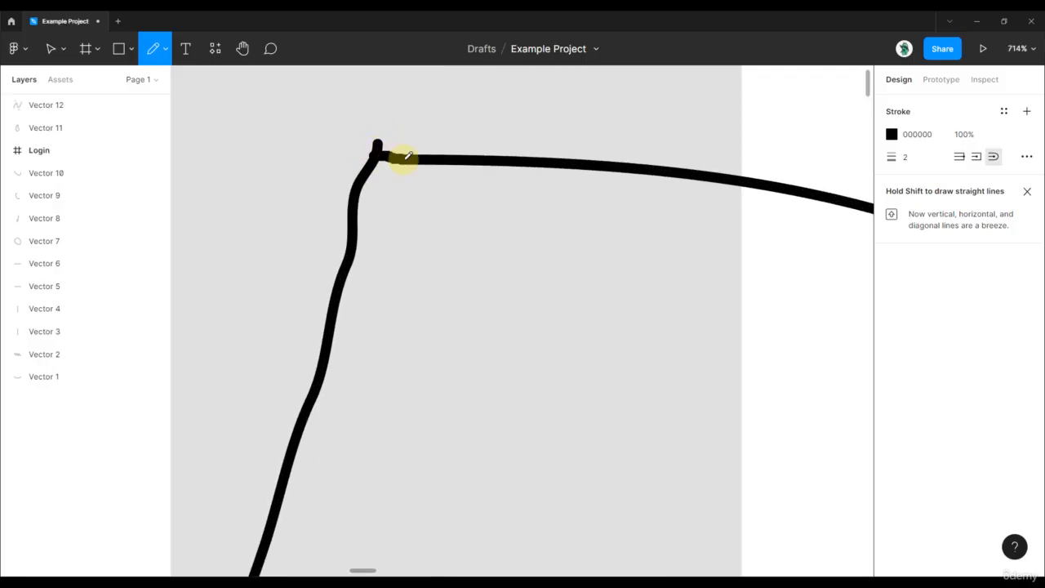
pyautogui.scroll(-10, 403, 158)
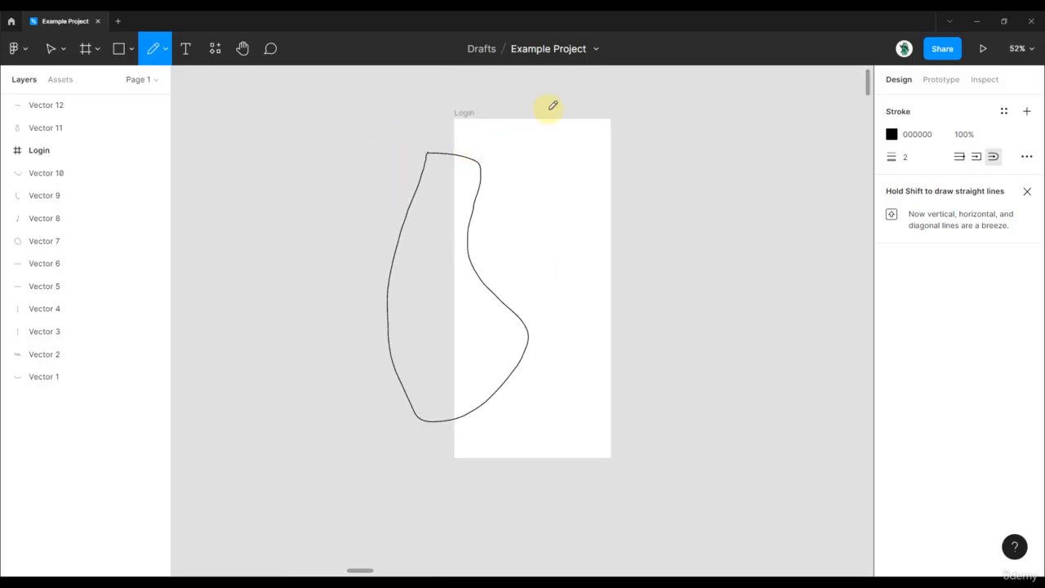
# Draw two more closed blobs over the Login frame's upper-right and lower-right corners, and leave the Pencil tool.
pyautogui.moveTo(546, 106)
pyautogui.mouseDown()
pyautogui.moveTo(539, 135)
pyautogui.moveTo(588, 205)
pyautogui.moveTo(655, 266)
pyautogui.moveTo(617, 92)
pyautogui.mouseUp()
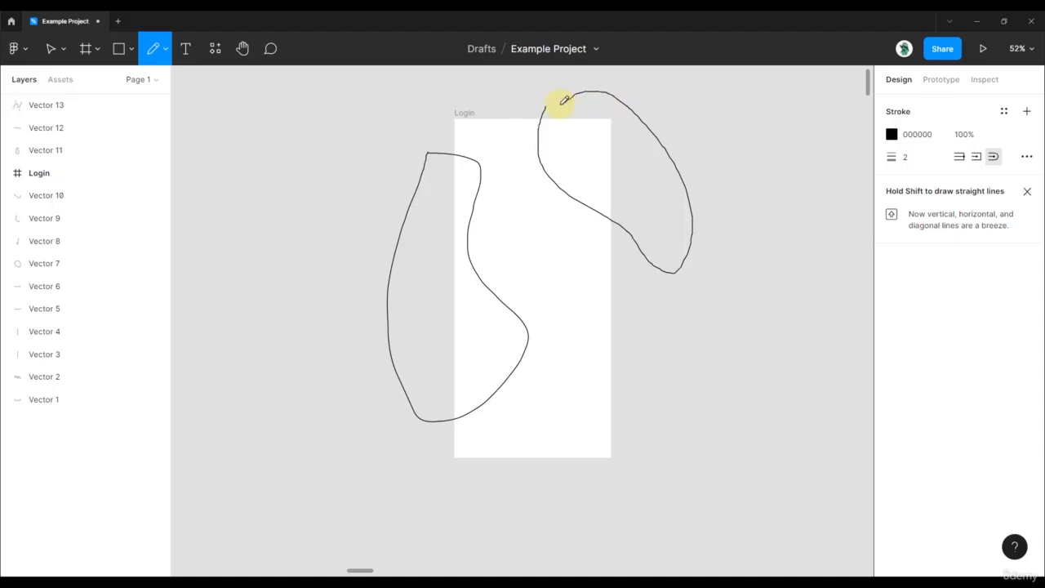
pyautogui.moveTo(680, 371)
pyautogui.mouseDown()
pyautogui.moveTo(584, 376)
pyautogui.moveTo(547, 428)
pyautogui.moveTo(464, 469)
pyautogui.moveTo(474, 517)
pyautogui.moveTo(662, 498)
pyautogui.moveTo(687, 413)
pyautogui.moveTo(684, 361)
pyautogui.mouseUp()
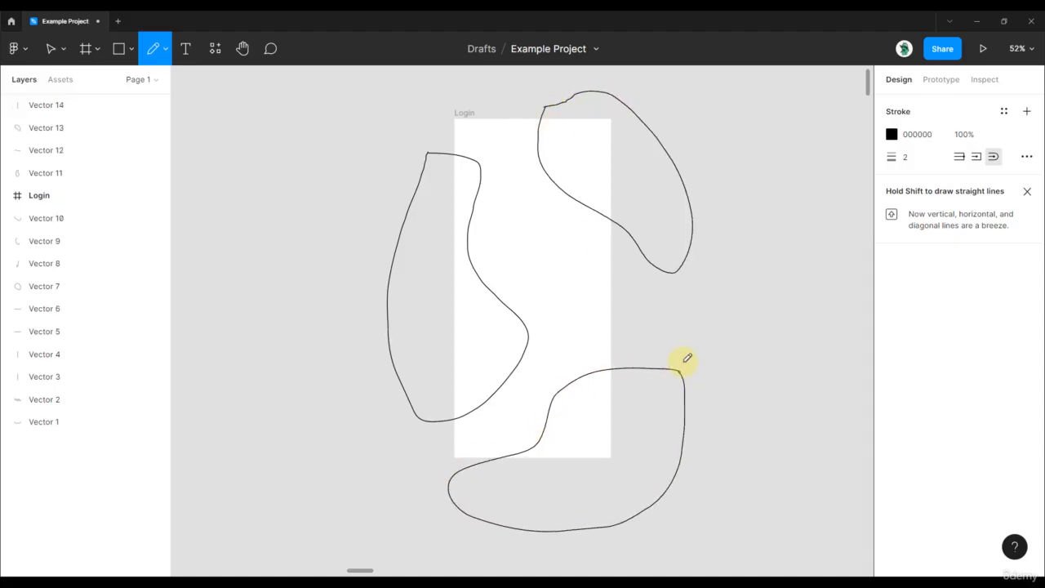
pyautogui.press('Escape')
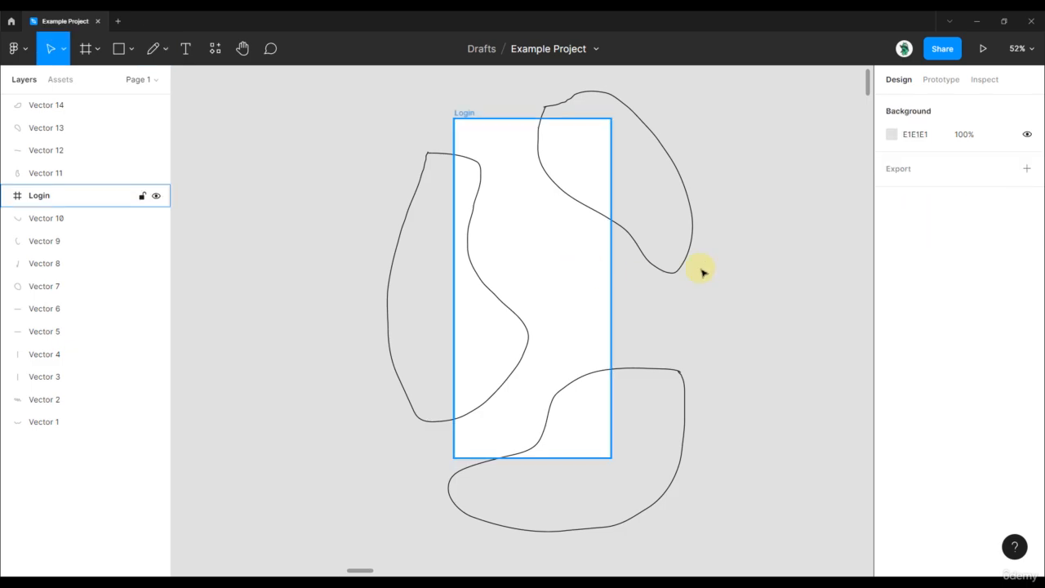
# Fill the upper-right blob with solid FF9090 and remove its stroke.
pyautogui.click(689, 192)
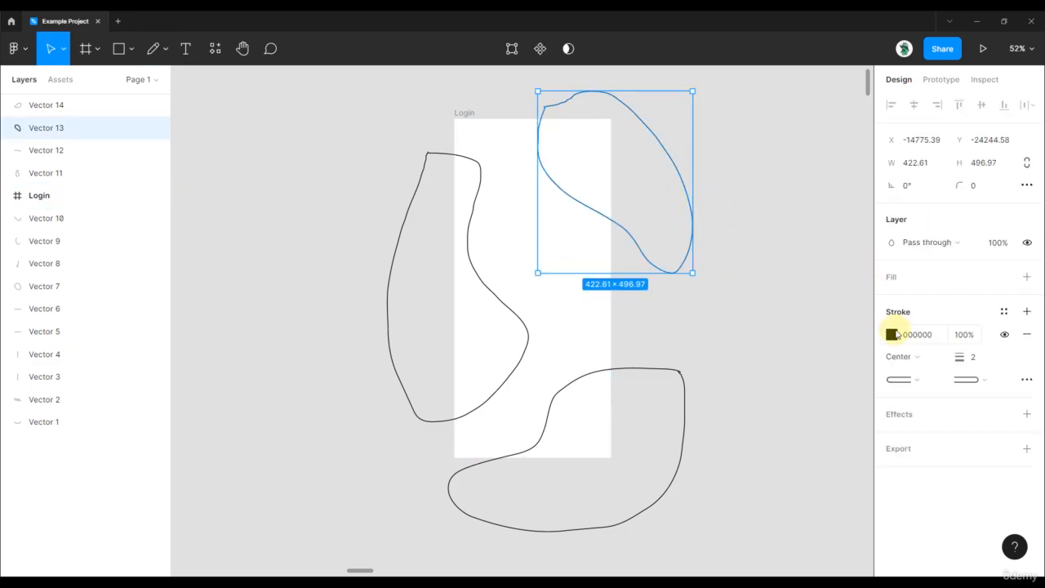
pyautogui.click(1026, 277)
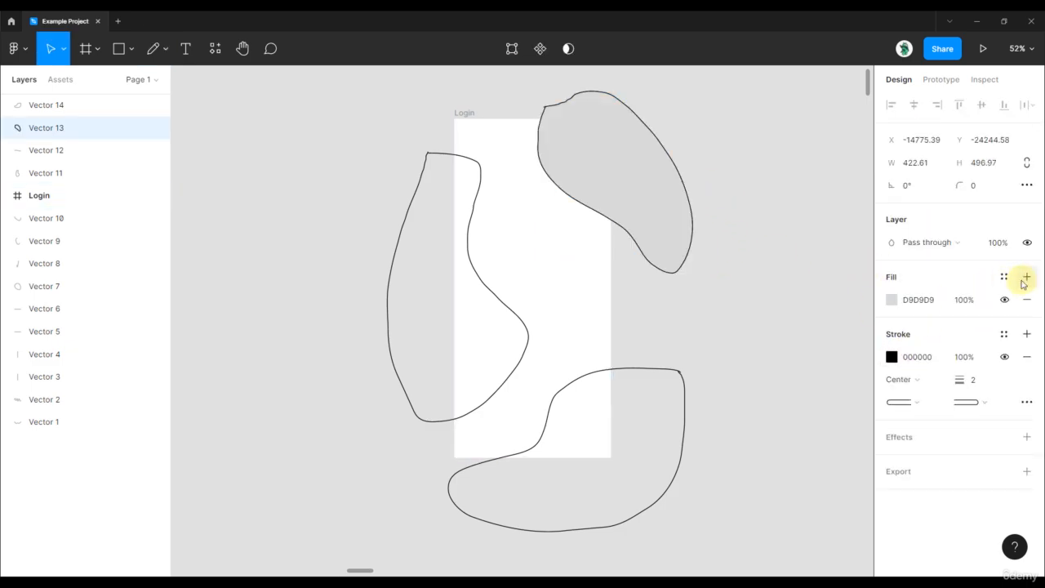
pyautogui.click(892, 301)
pyautogui.moveTo(828, 280)
pyautogui.mouseDown()
pyautogui.moveTo(828, 229)
pyautogui.moveTo(795, 209)
pyautogui.moveTo(817, 212)
pyautogui.moveTo(780, 205)
pyautogui.mouseUp()
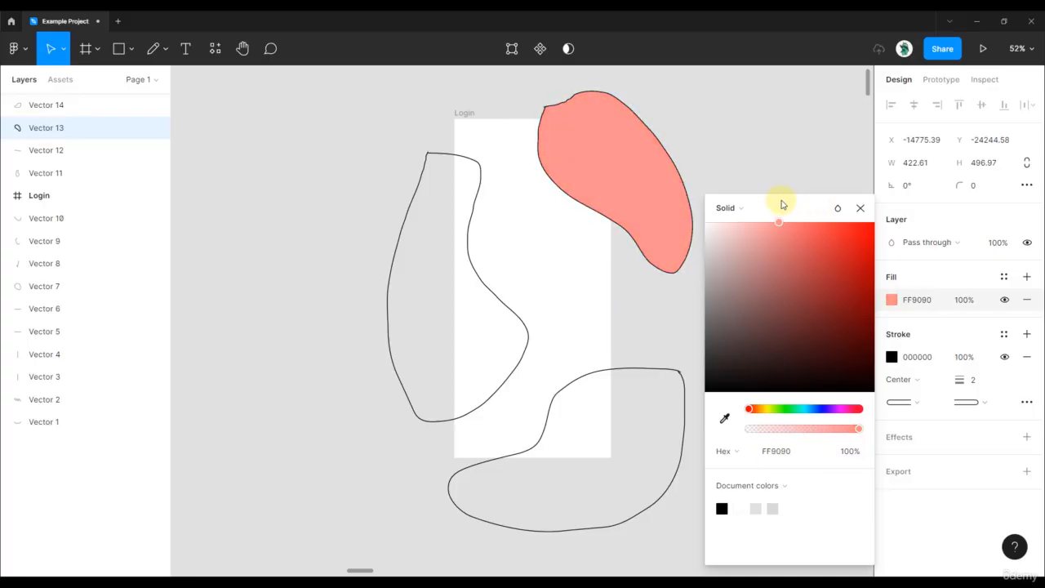
pyautogui.click(1026, 357)
# Remove the stroke from the tall blob on the Login frame's left edge and give it a solid F5FF7D fill.
pyautogui.click(392, 259)
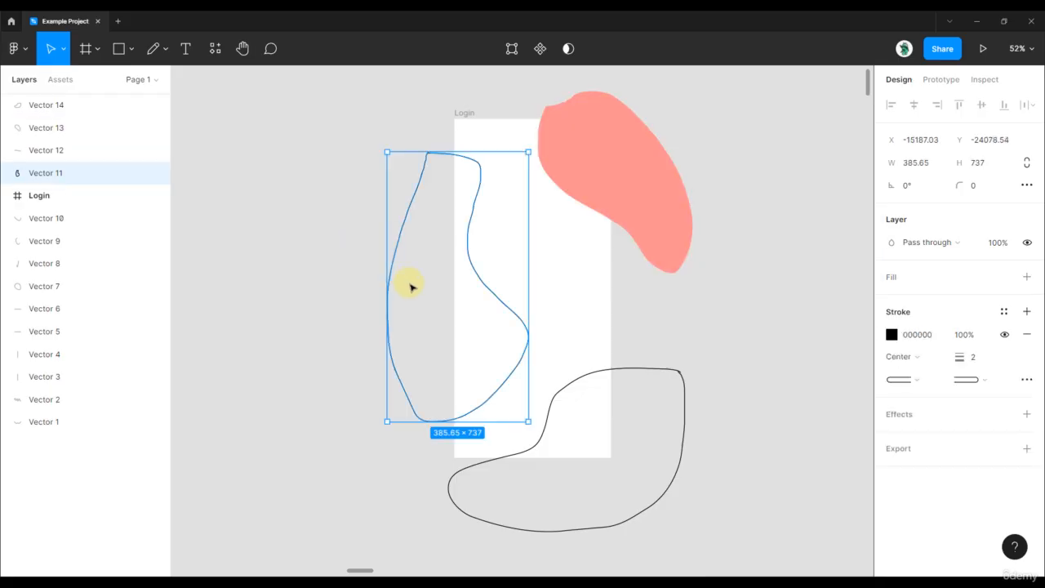
pyautogui.click(1026, 334)
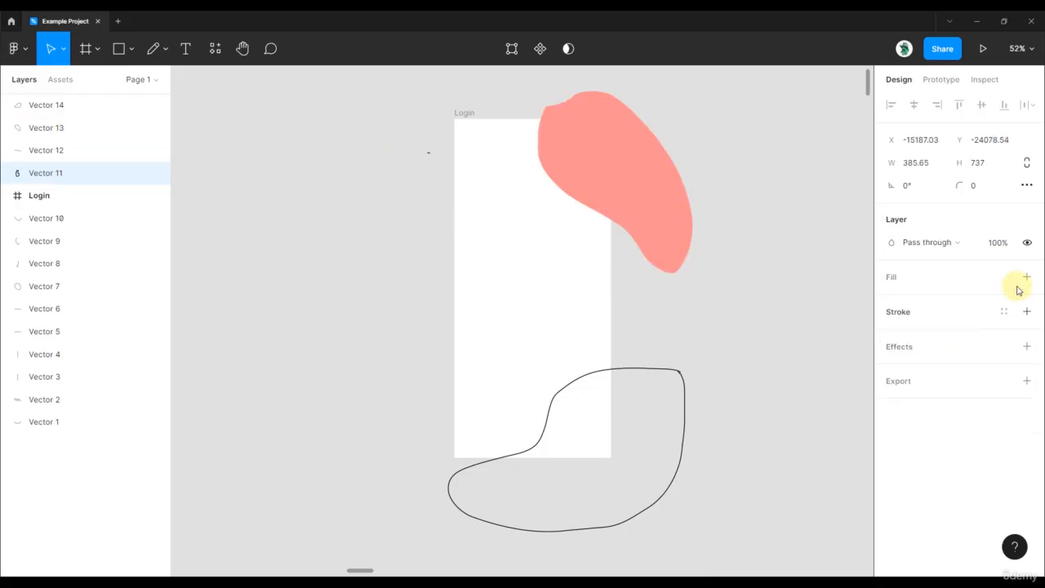
pyautogui.click(1026, 277)
pyautogui.click(891, 300)
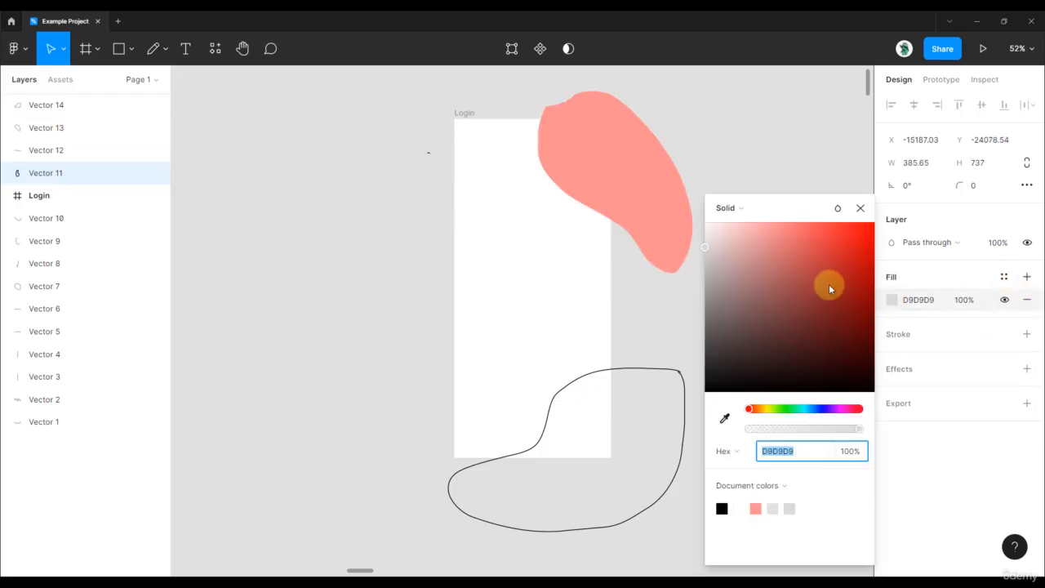
pyautogui.moveTo(821, 233); pyautogui.dragTo(793, 224)
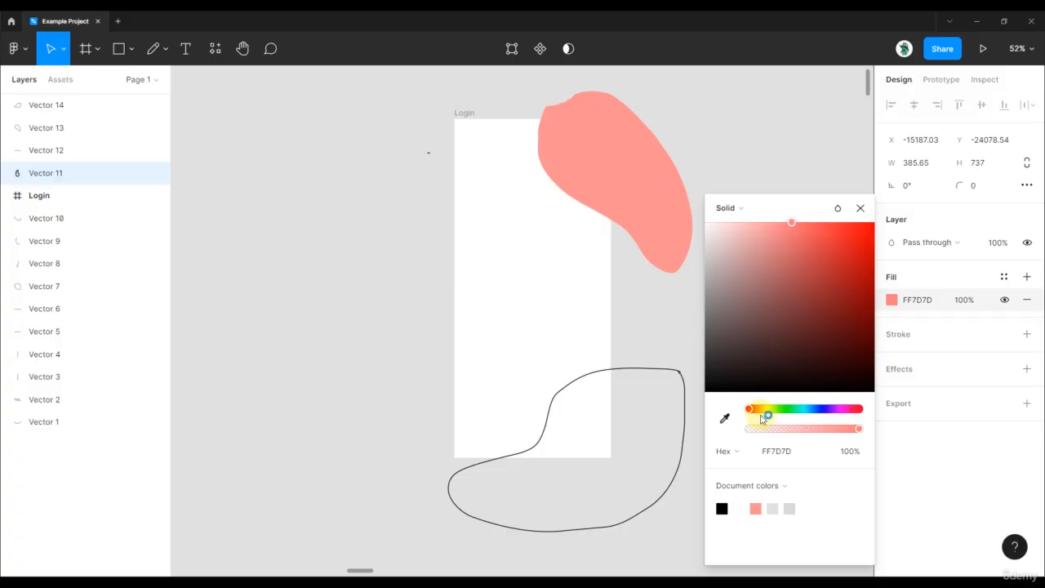
pyautogui.moveTo(762, 413); pyautogui.dragTo(770, 414)
# Delete the tiny black stroke bridging the gap in the tall left blob's outline.
pyautogui.scroll(10, 405, 172)
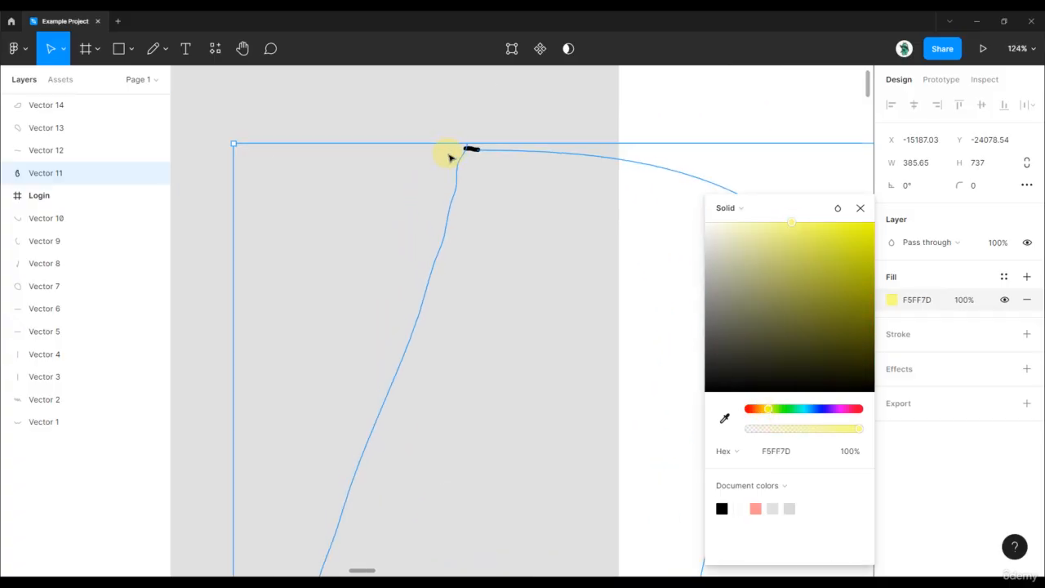
pyautogui.click(488, 155)
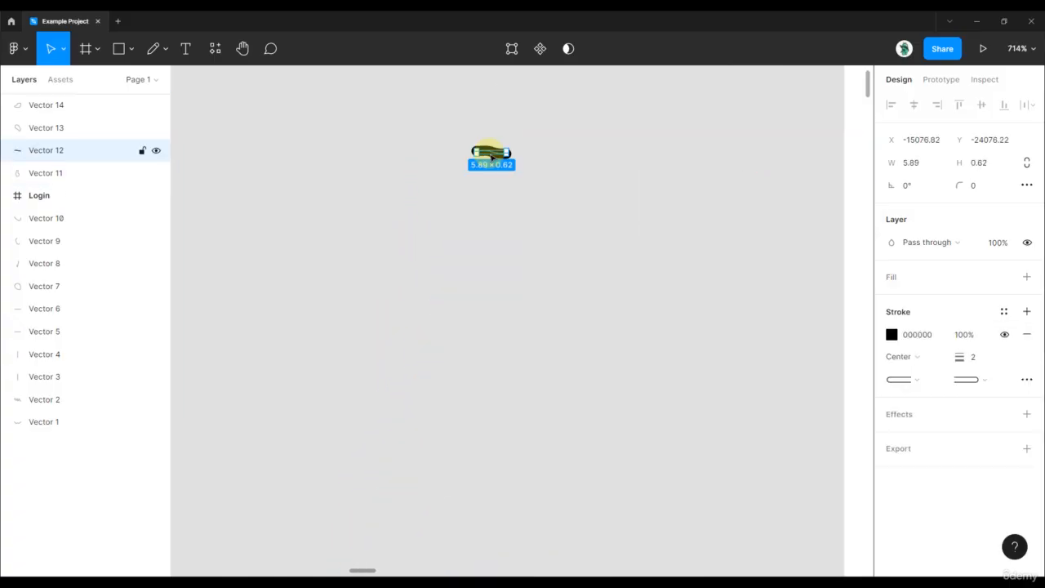
pyautogui.press('Delete')
# Join the tall left blob's two open end points with the Pen tool and leave vector editing.
pyautogui.click(516, 205)
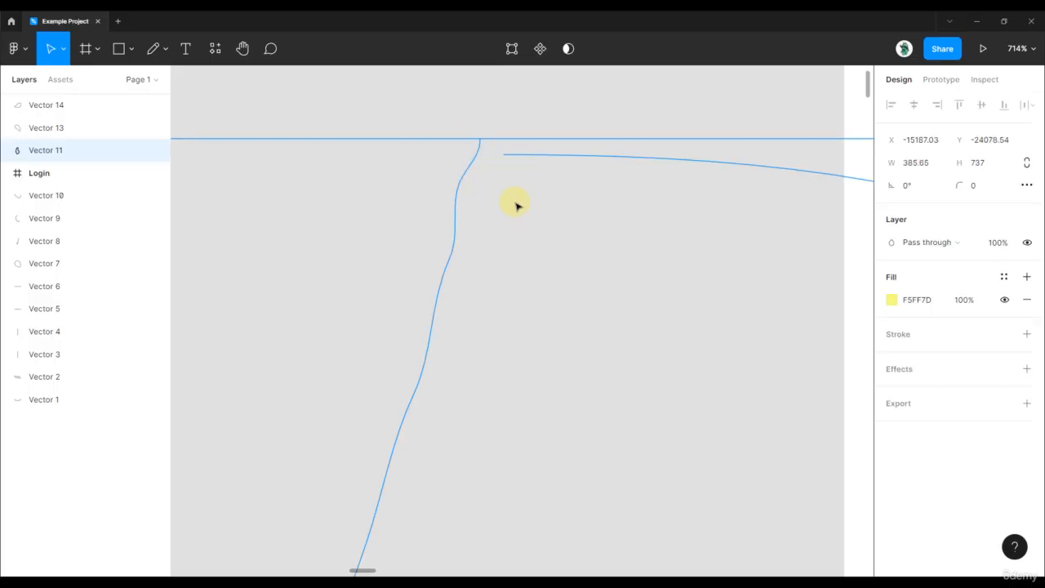
pyautogui.doubleClick(508, 157)
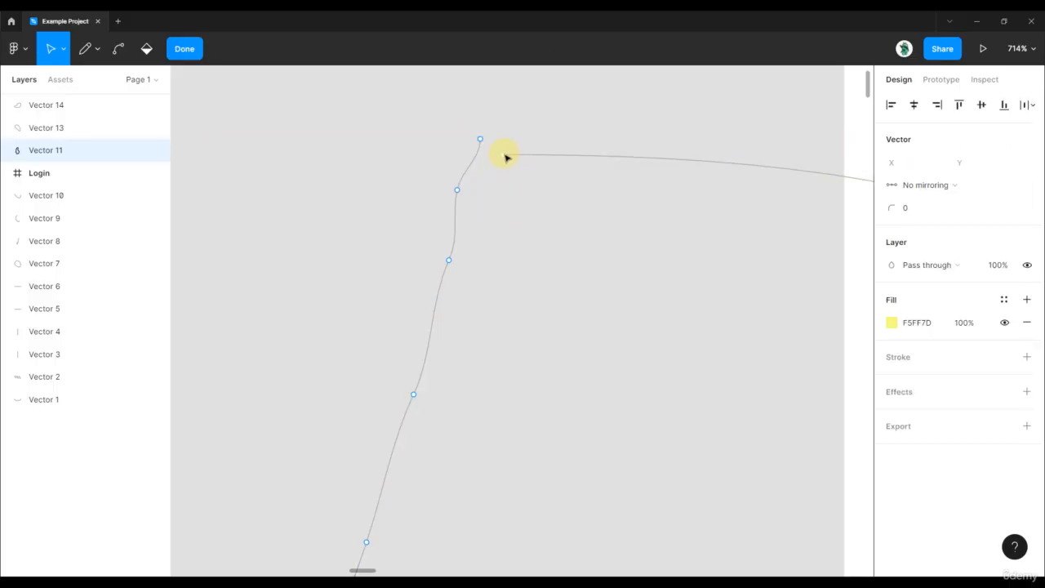
pyautogui.press('p')
pyautogui.click(504, 156)
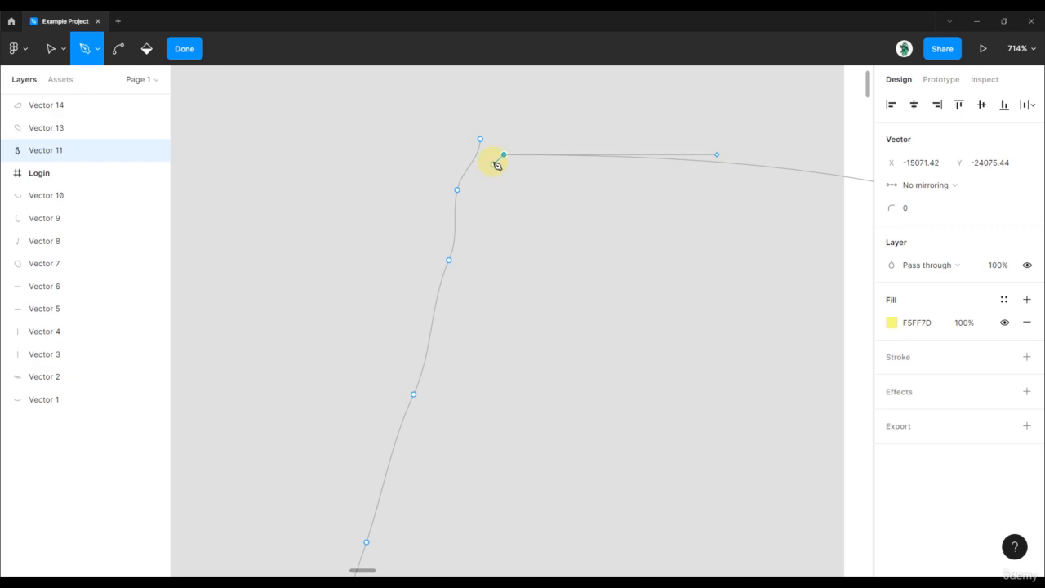
pyautogui.click(481, 140)
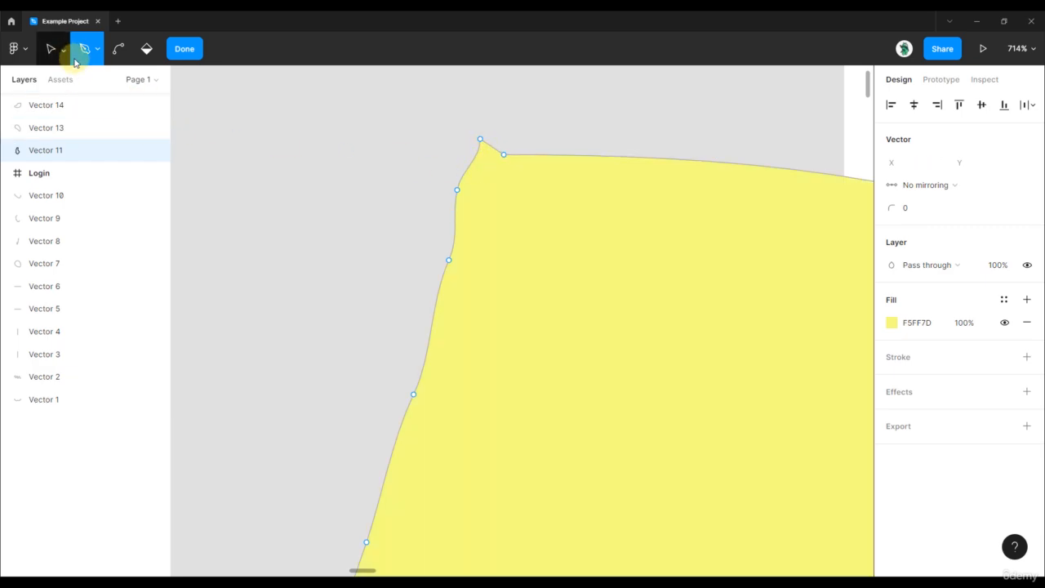
pyautogui.press('v')
pyautogui.scroll(-10, 420, 203)
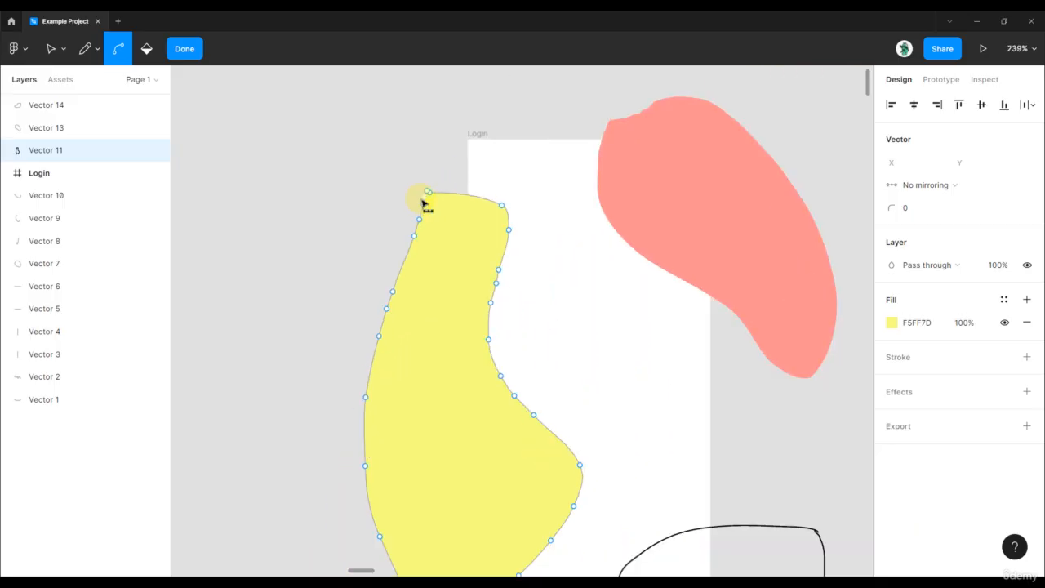
pyautogui.moveTo(353, 229); pyautogui.dragTo(333, 150)
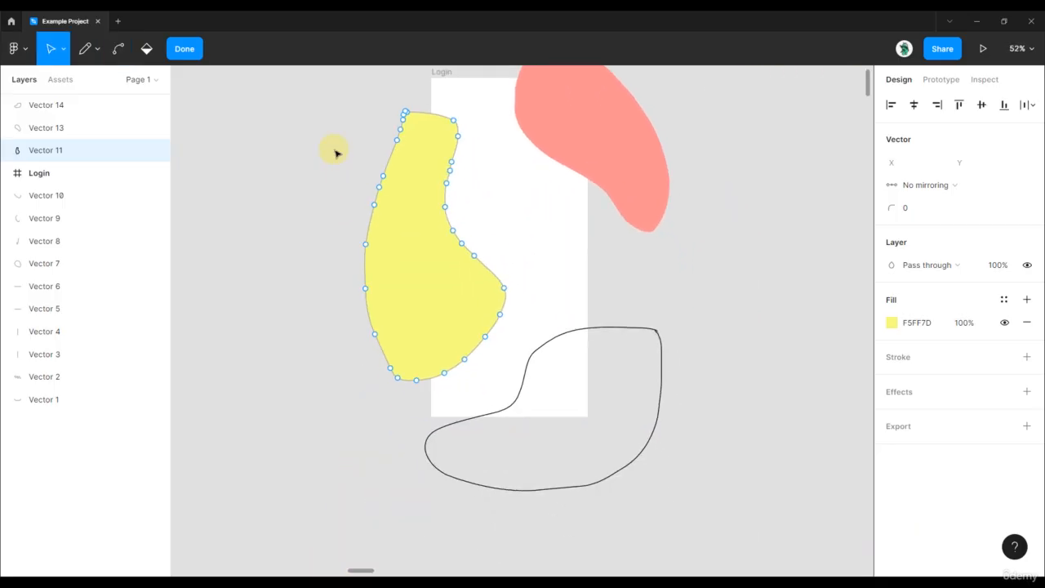
pyautogui.press('Escape')
pyautogui.click(334, 166)
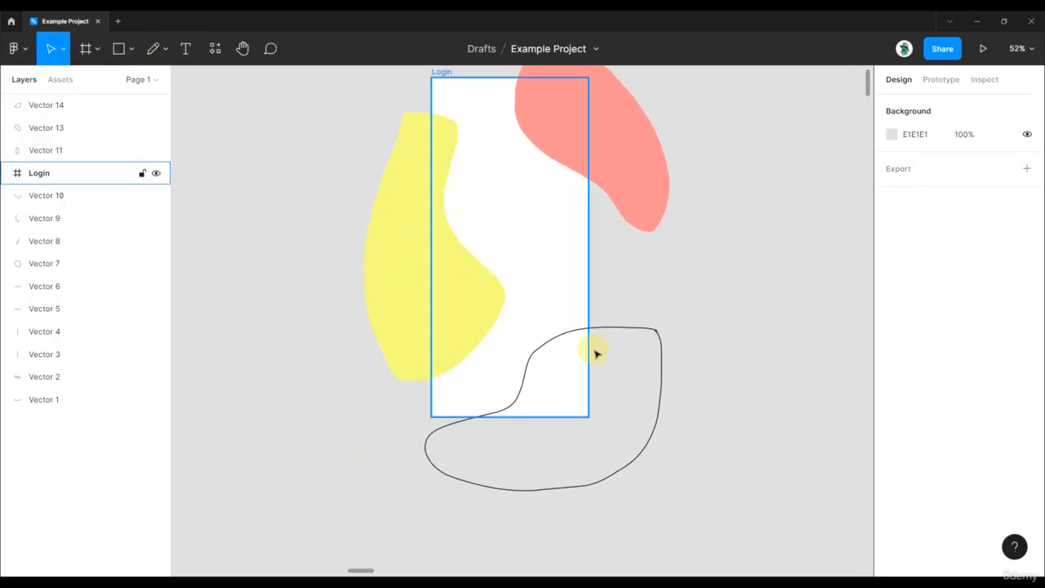
# Remove the stroke from the blob at the Login frame's lower-right corner and add a solid FF7E7E fill.
pyautogui.click(655, 345)
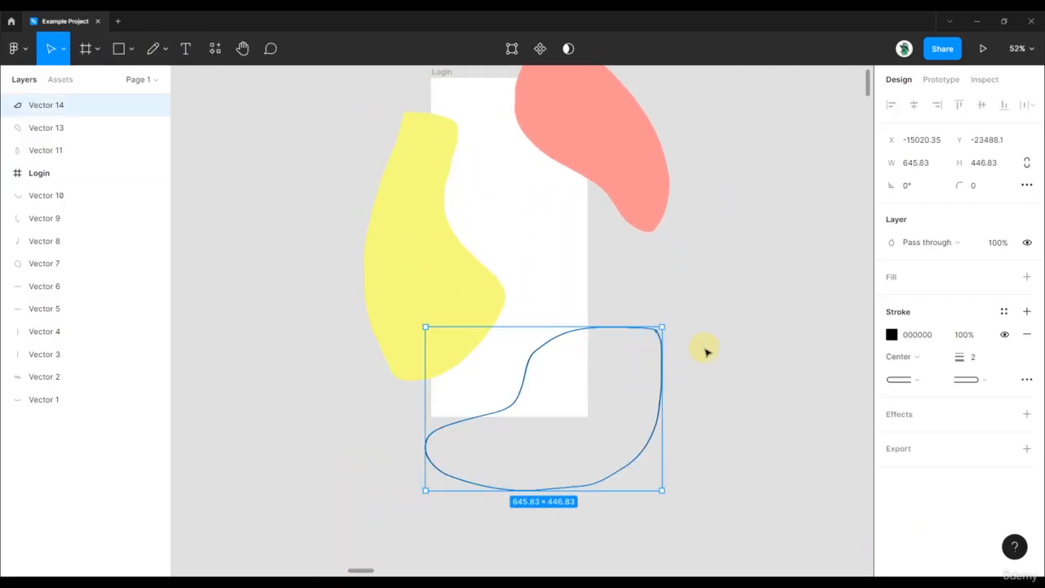
pyautogui.click(1026, 333)
pyautogui.click(1026, 276)
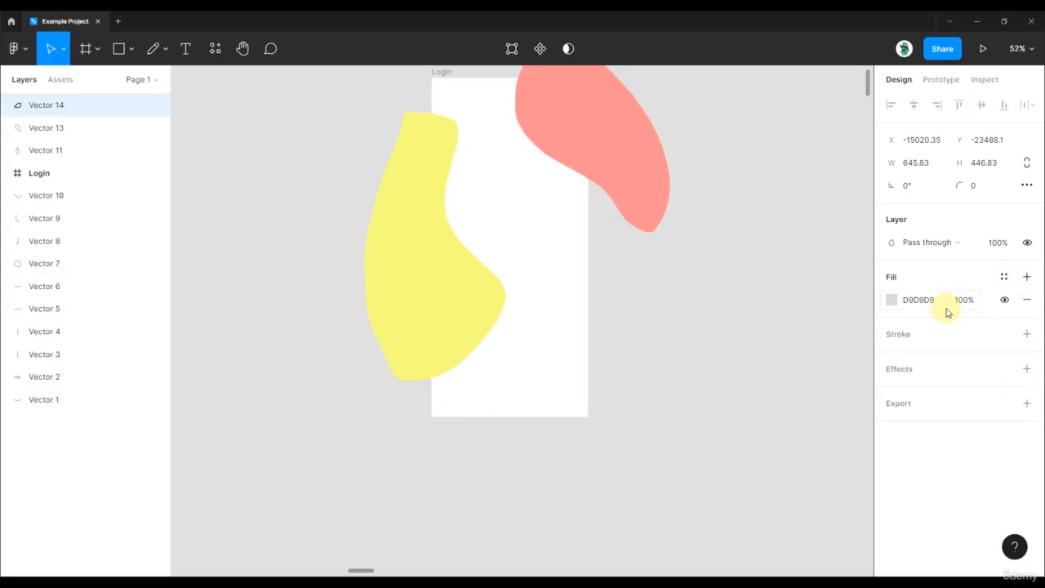
pyautogui.click(892, 299)
pyautogui.click(790, 241)
pyautogui.moveTo(790, 241); pyautogui.dragTo(790, 222)
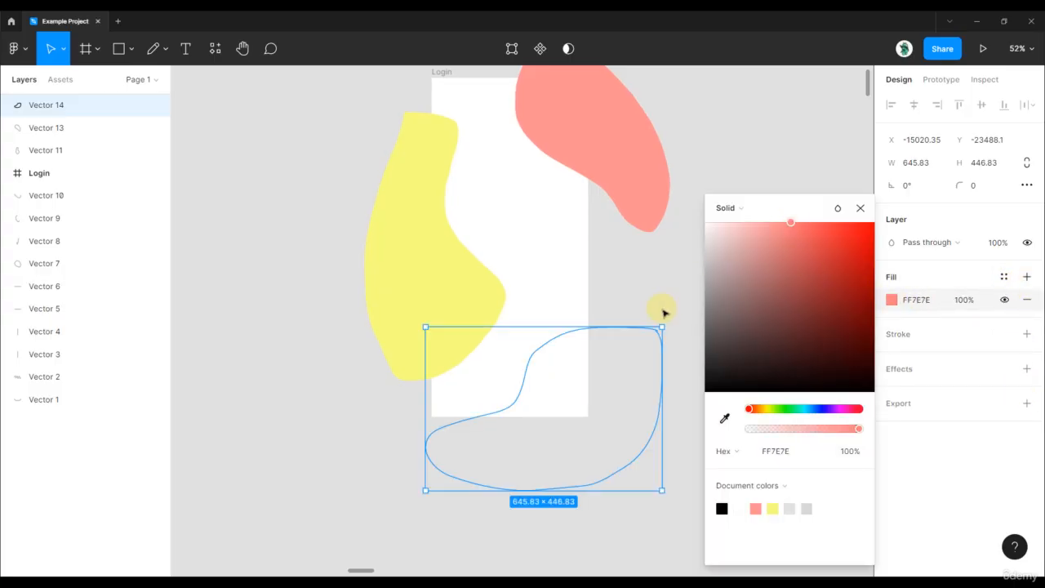
# Close the lower-right blob's outline by connecting its two open end points with the Pen tool.
pyautogui.scroll(5, 665, 326)
pyautogui.scroll(10, 657, 325)
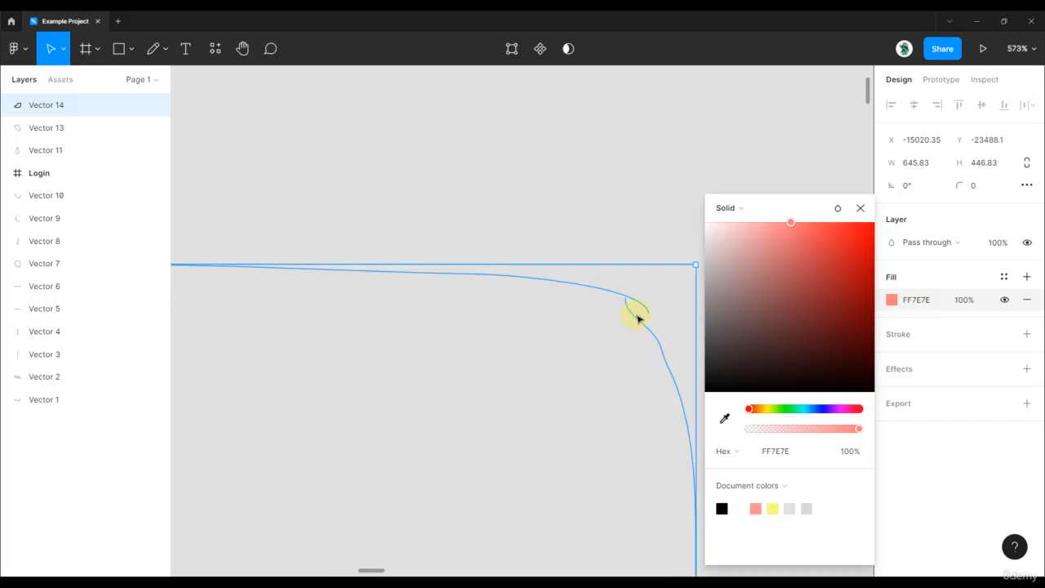
pyautogui.click(617, 302)
pyautogui.click(622, 295)
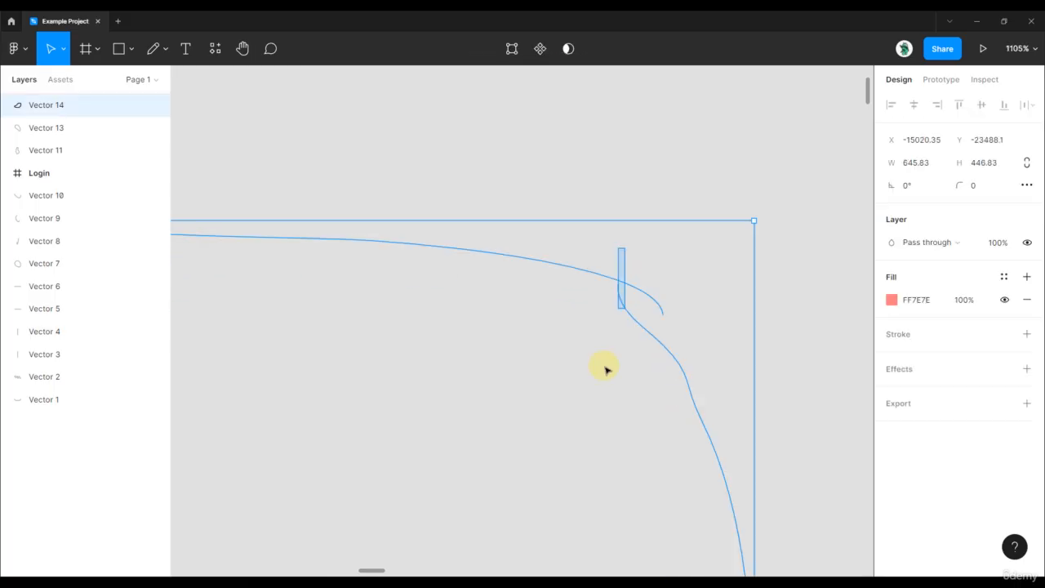
pyautogui.doubleClick(621, 320)
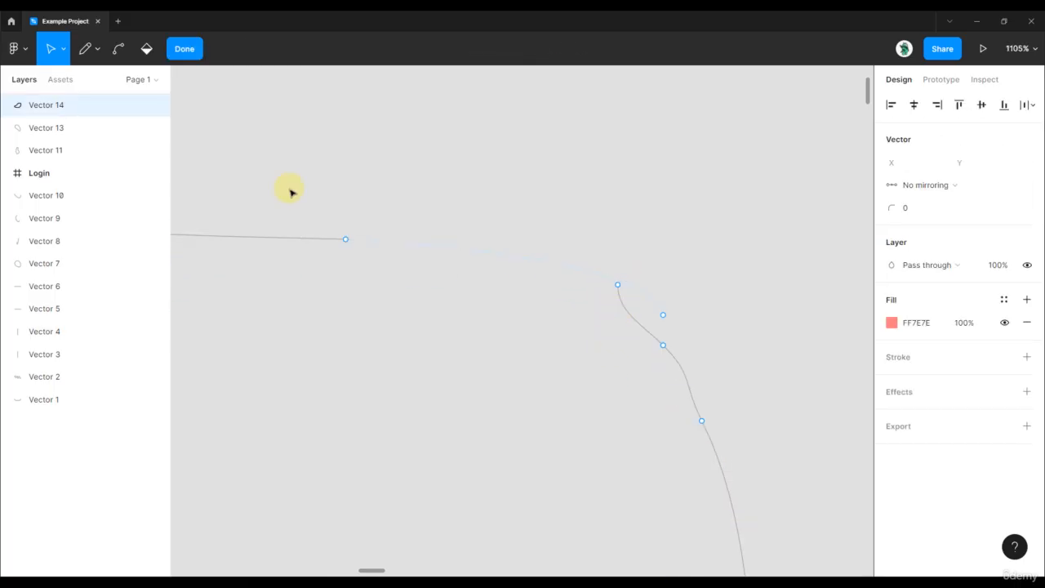
pyautogui.press('p')
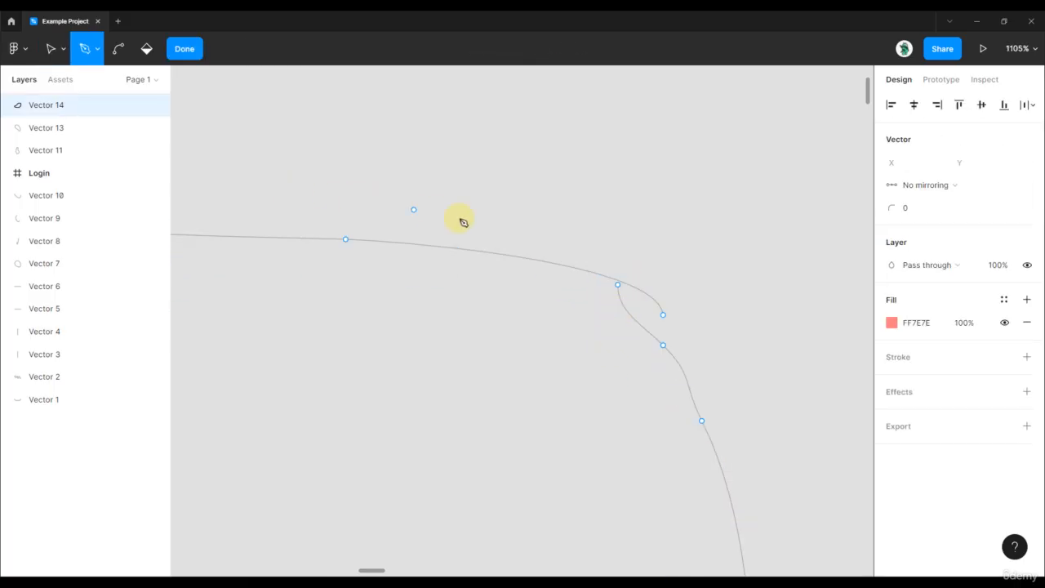
pyautogui.click(619, 285)
pyautogui.click(665, 316)
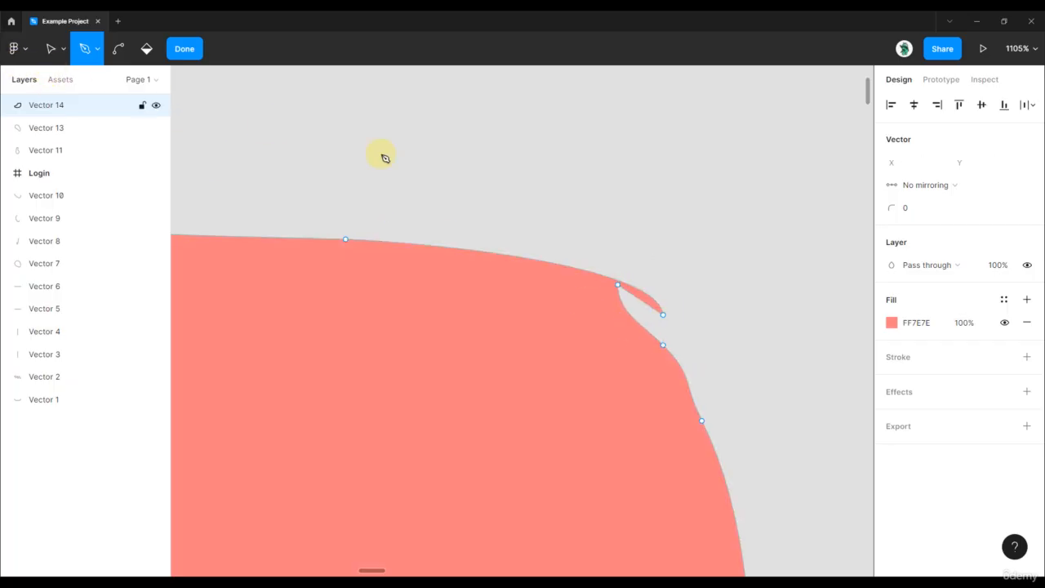
pyautogui.press('v')
pyautogui.scroll(-10, 579, 214)
pyautogui.scroll(-5, 581, 218)
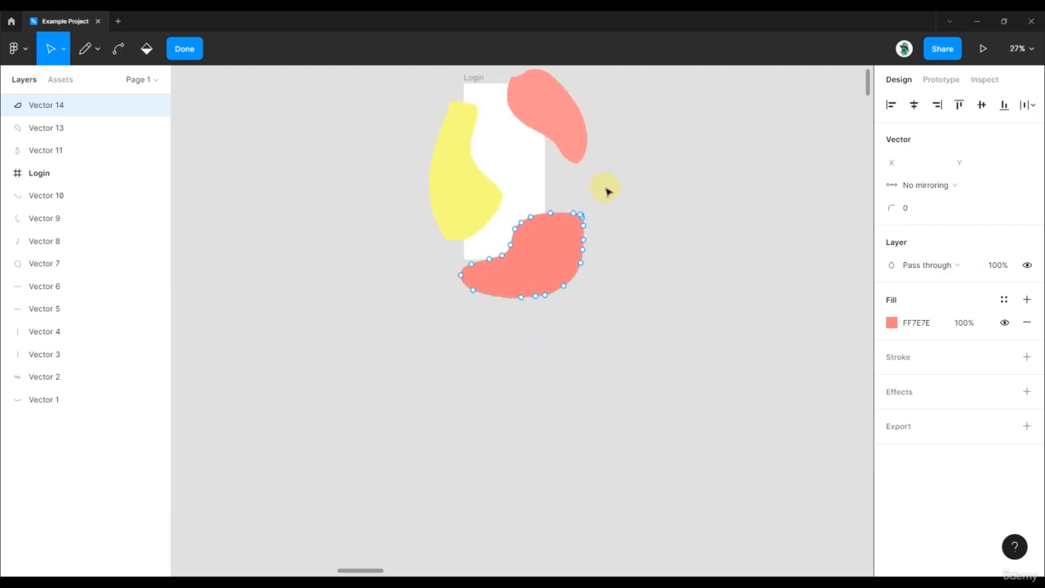
# Change the lower-right blob's fill to green 9FFF7E and leave vector editing.
pyautogui.click(891, 322)
pyautogui.moveTo(769, 410); pyautogui.dragTo(782, 409)
pyautogui.press('Escape')
pyautogui.scroll(3, 653, 200)
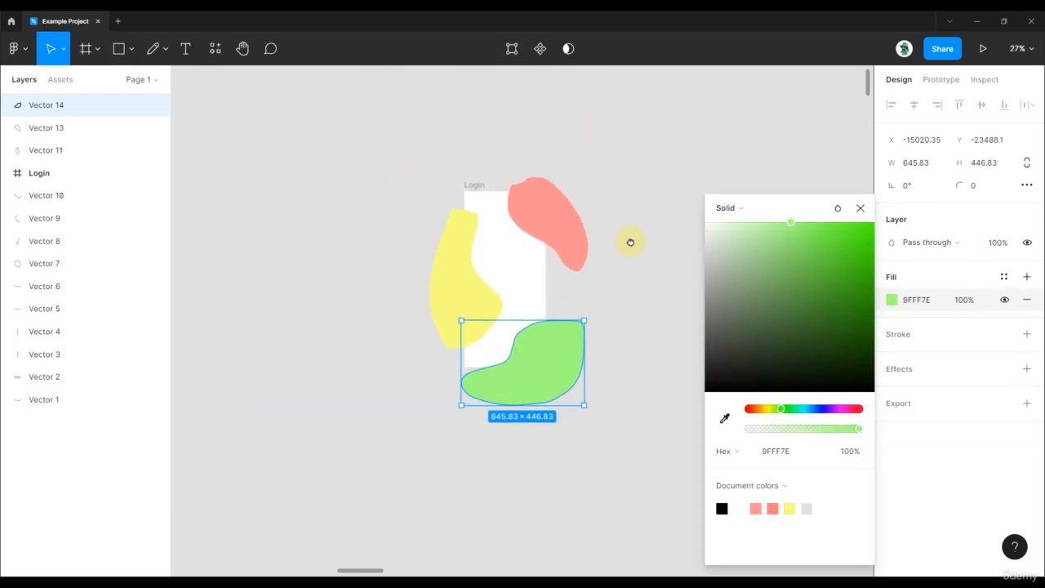
pyautogui.click(625, 240)
# Select the green, pink and yellow blobs together, nest them inside the Login frame, and clear the selection.
pyautogui.click(574, 353)
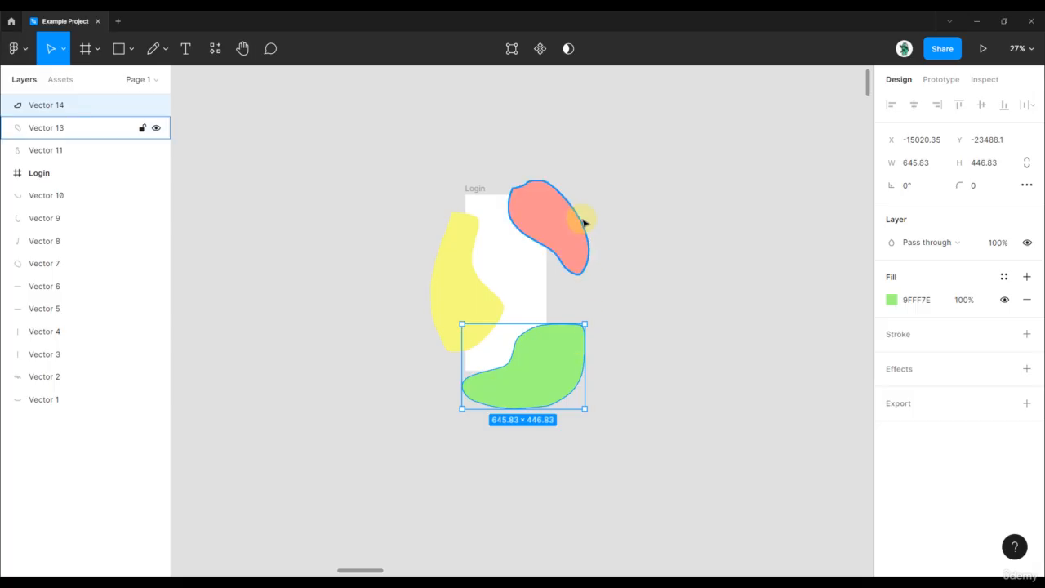
pyautogui.scroll(3, 538, 261)
pyautogui.keyDown('shift'); pyautogui.click(591, 268); pyautogui.keyUp('shift')
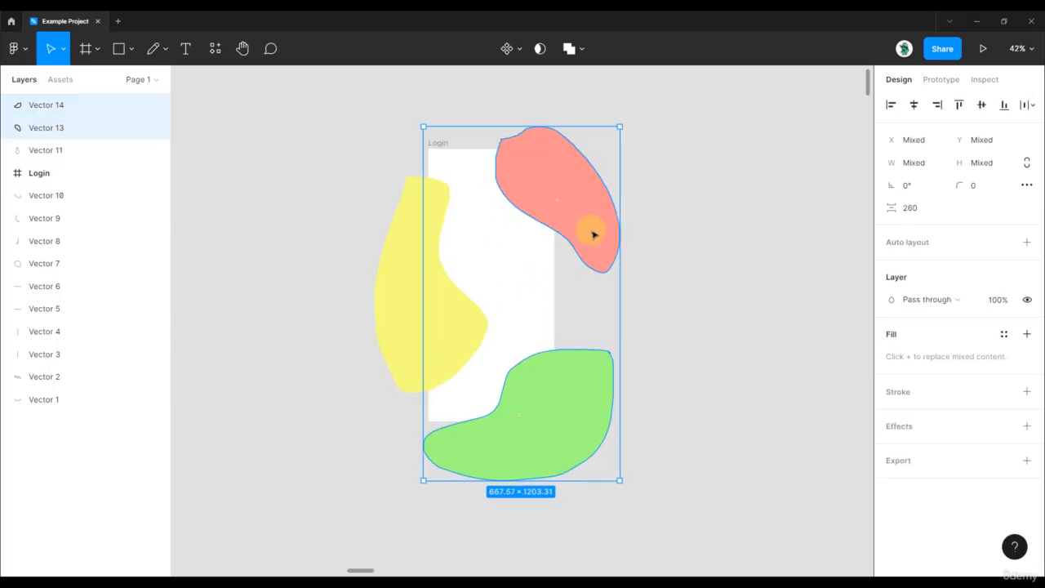
pyautogui.keyDown('shift'); pyautogui.click(412, 300); pyautogui.keyUp('shift')
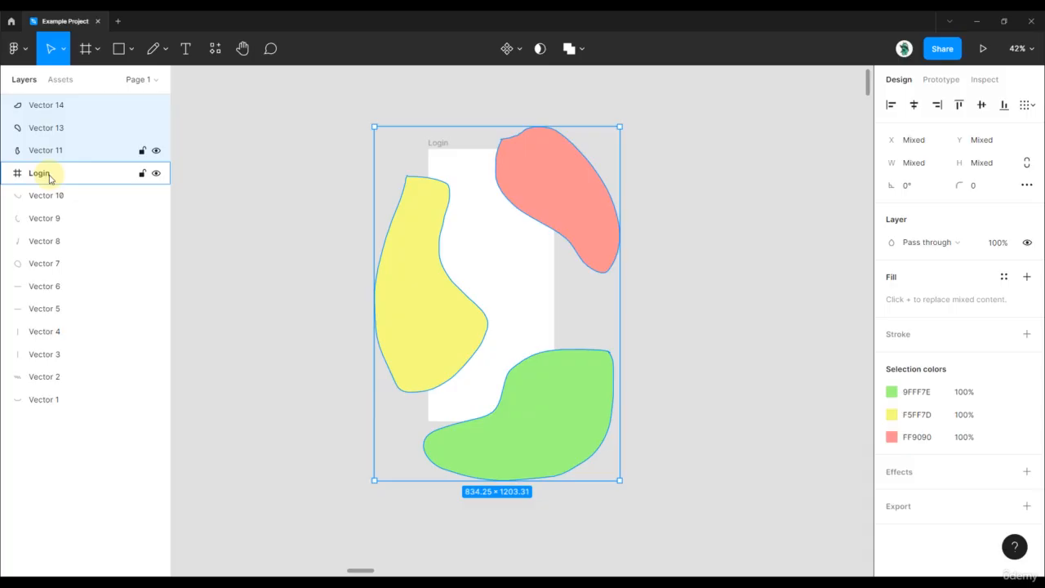
pyautogui.moveTo(49, 178); pyautogui.dragTo(49, 174)
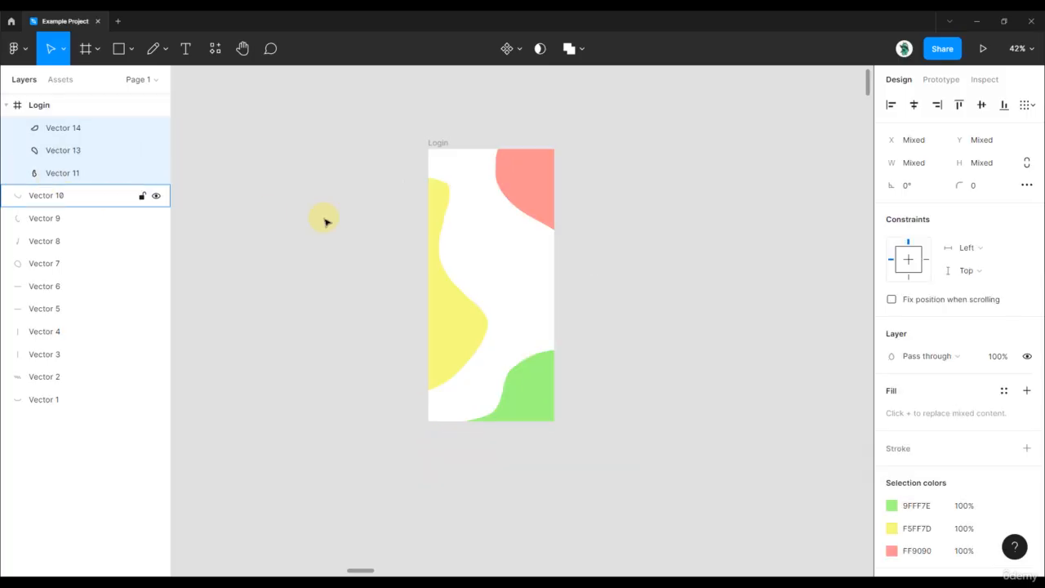
pyautogui.click(668, 202)
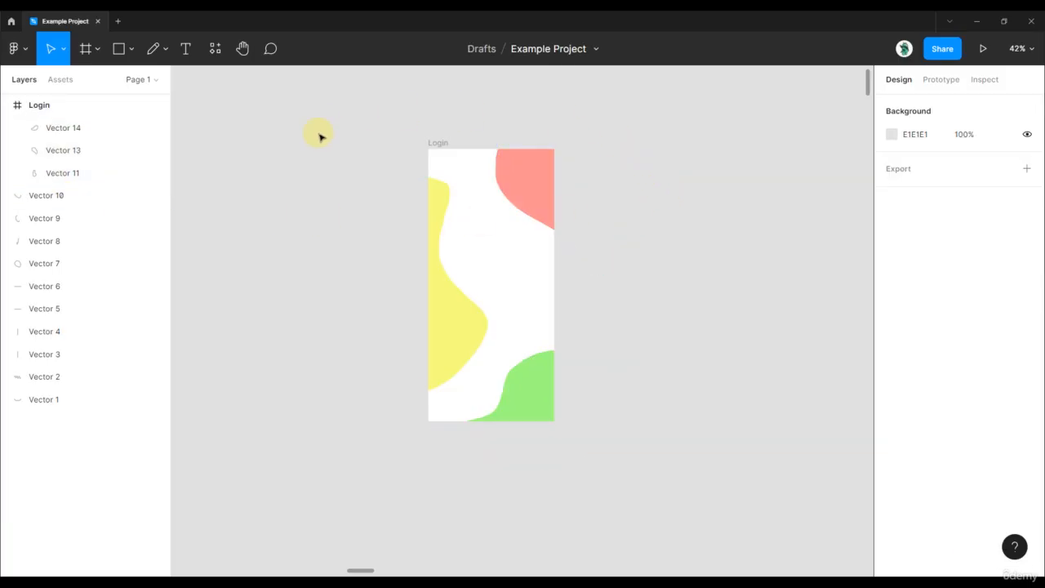
# Examine the decorated Login frame up close and the earlier Pen and Pencil drawings elsewhere on the canvas.
pyautogui.scroll(3, 447, 267)
pyautogui.scroll(-1, 676, 261)
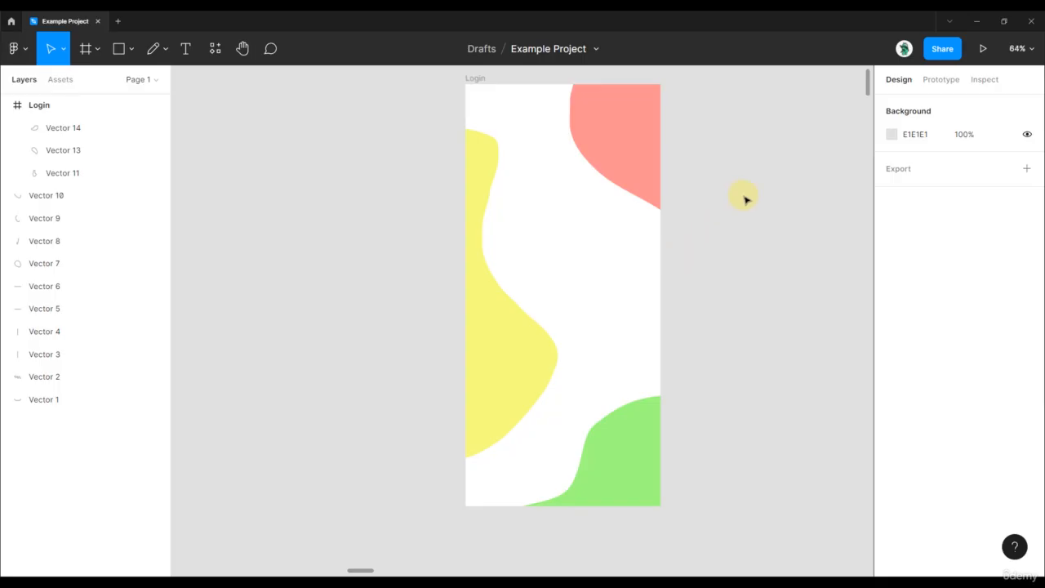
pyautogui.moveTo(745, 200); pyautogui.dragTo(730, 232)
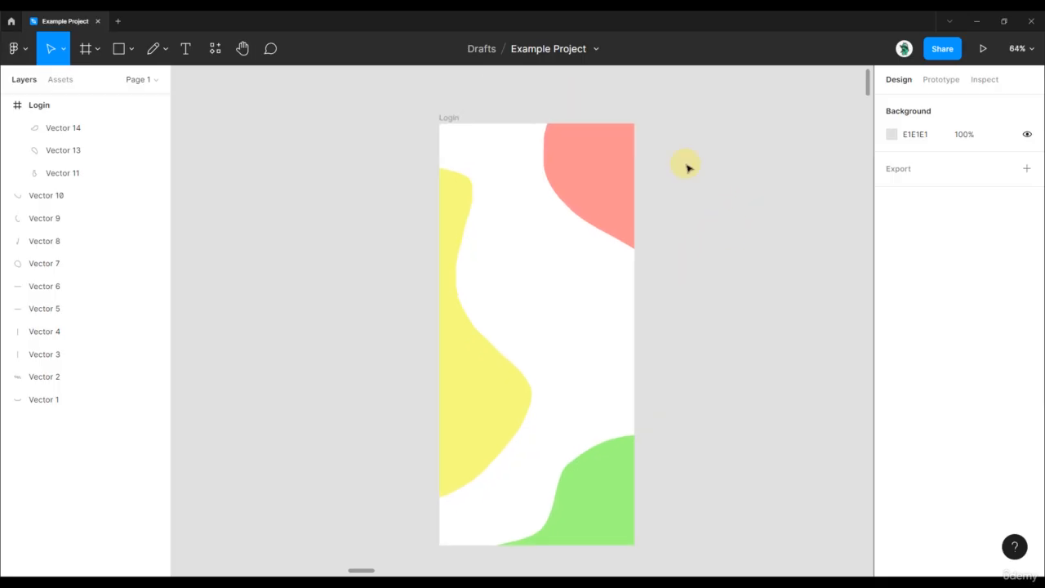
pyautogui.moveTo(688, 379); pyautogui.dragTo(676, 341)
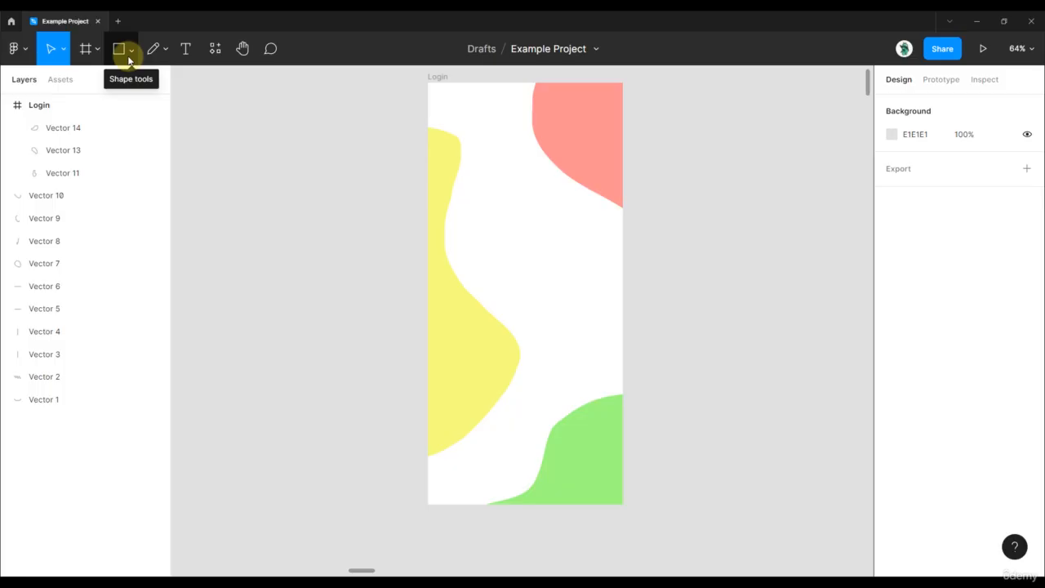
pyautogui.scroll(-10, 353, 292)
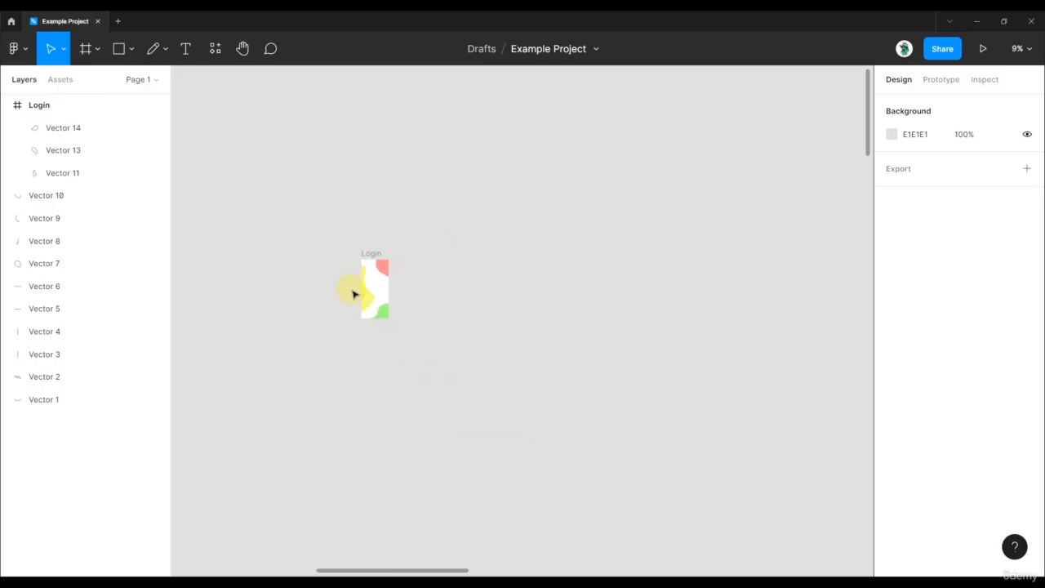
pyautogui.scroll(-6, 352, 292)
pyautogui.moveTo(495, 432)
pyautogui.mouseDown()
pyautogui.moveTo(462, 180)
pyautogui.moveTo(451, 170)
pyautogui.mouseUp()
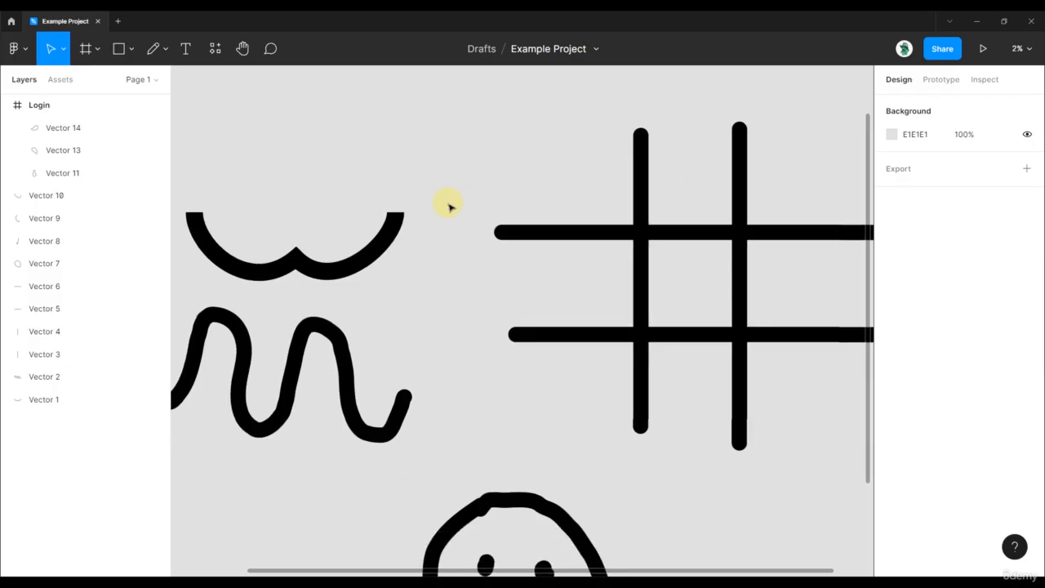
pyautogui.scroll(-2, 449, 207)
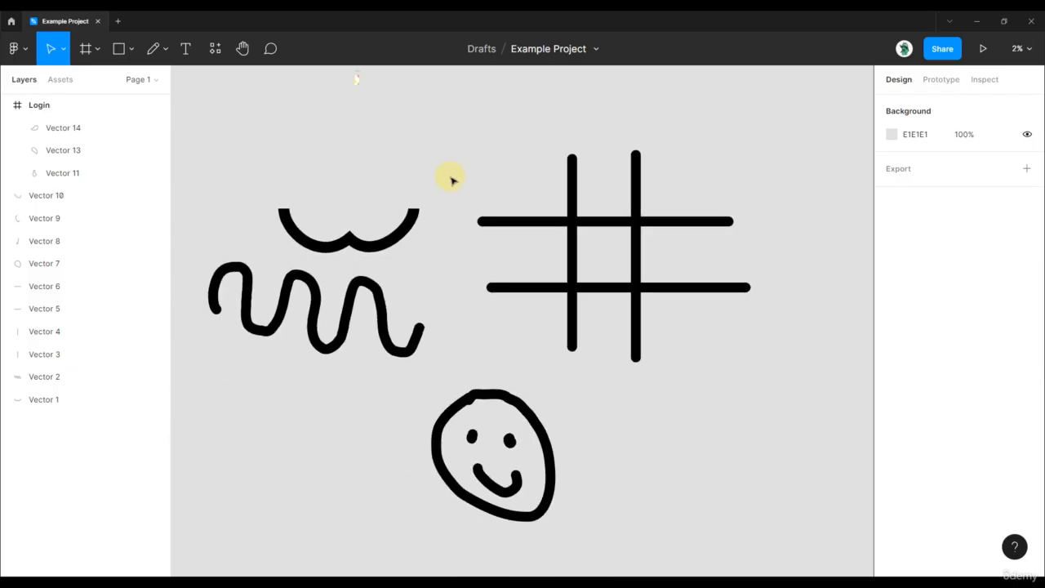